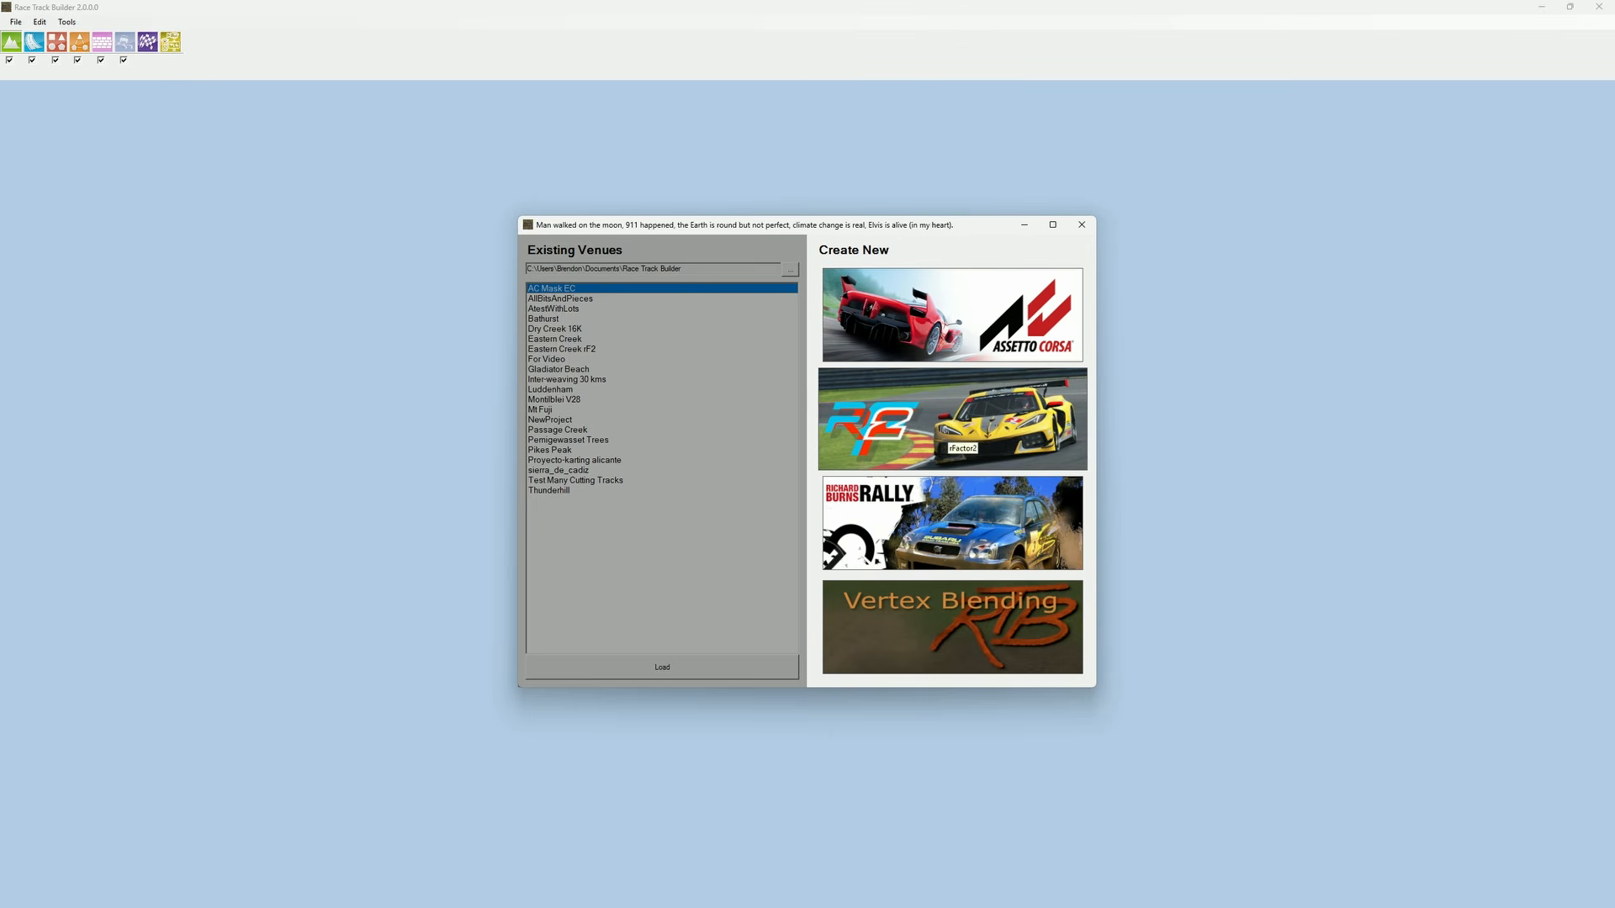
Step: Create a new Assetto Corsa venue named NewProject, 6,000 by 6,000 meters, with RTB Random Heights as the height plug-in
left_click(933, 304)
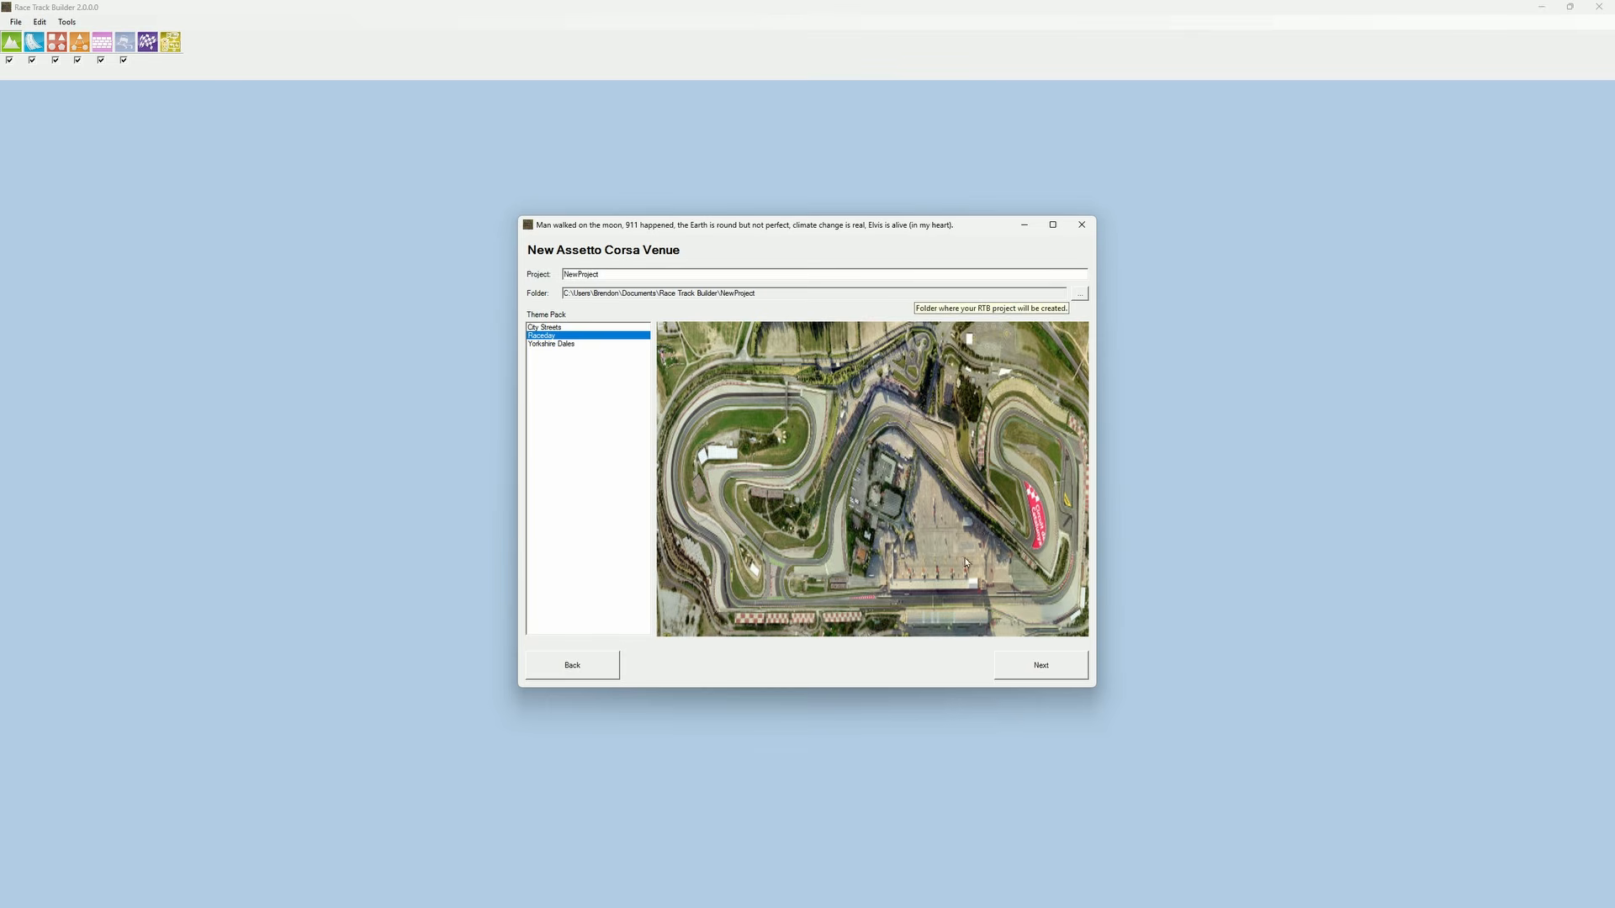
left_click(1039, 667)
left_click(849, 499)
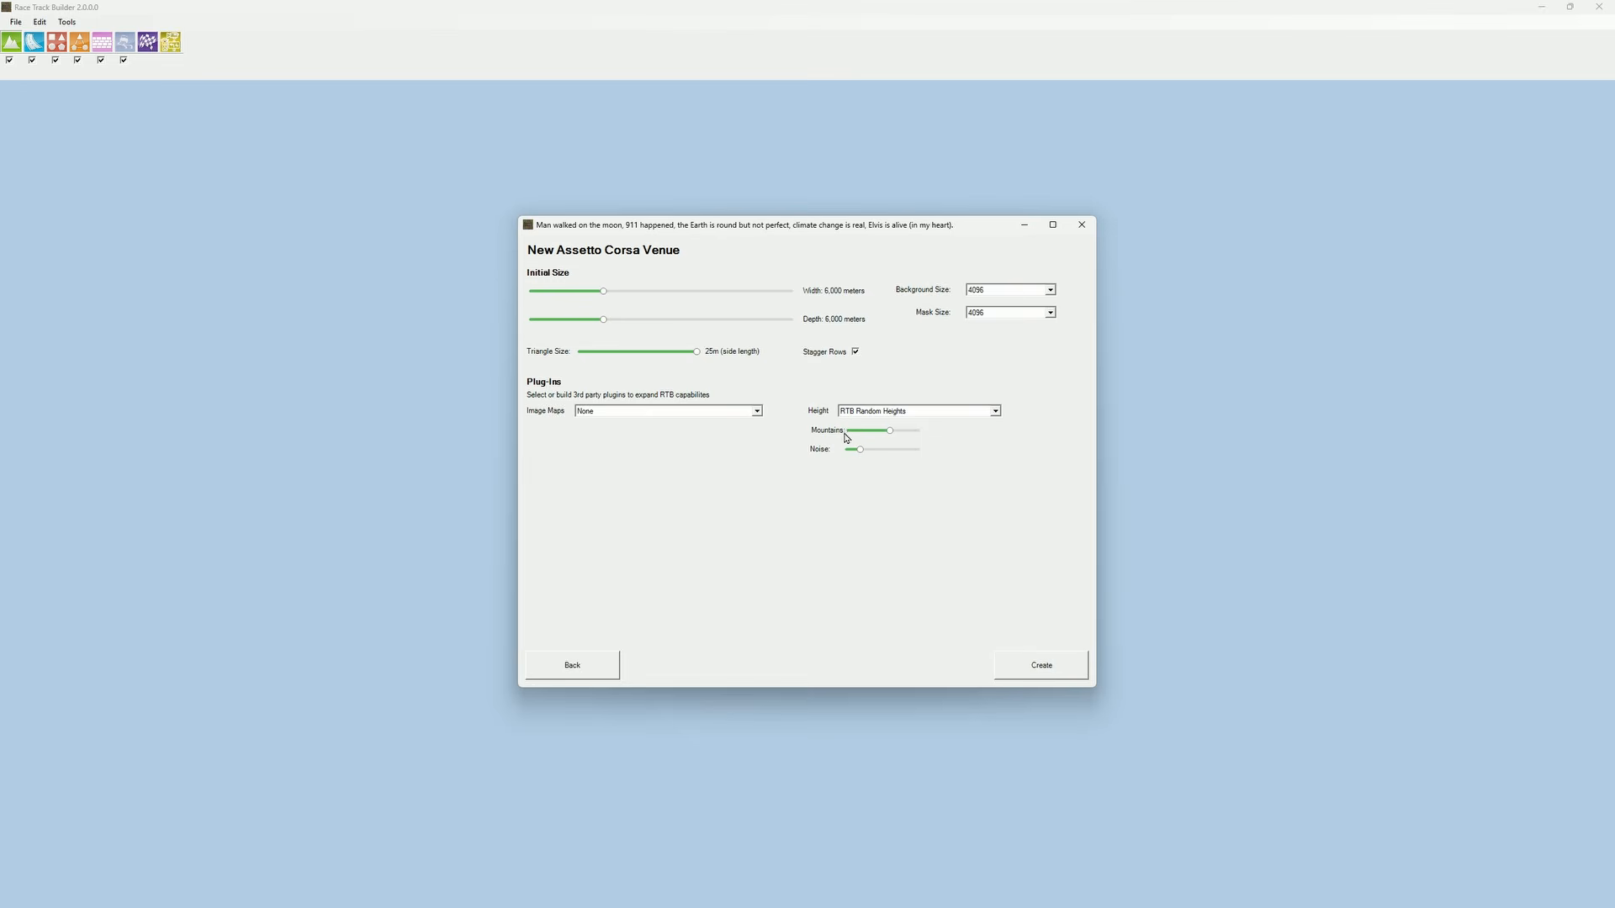
left_click(1049, 667)
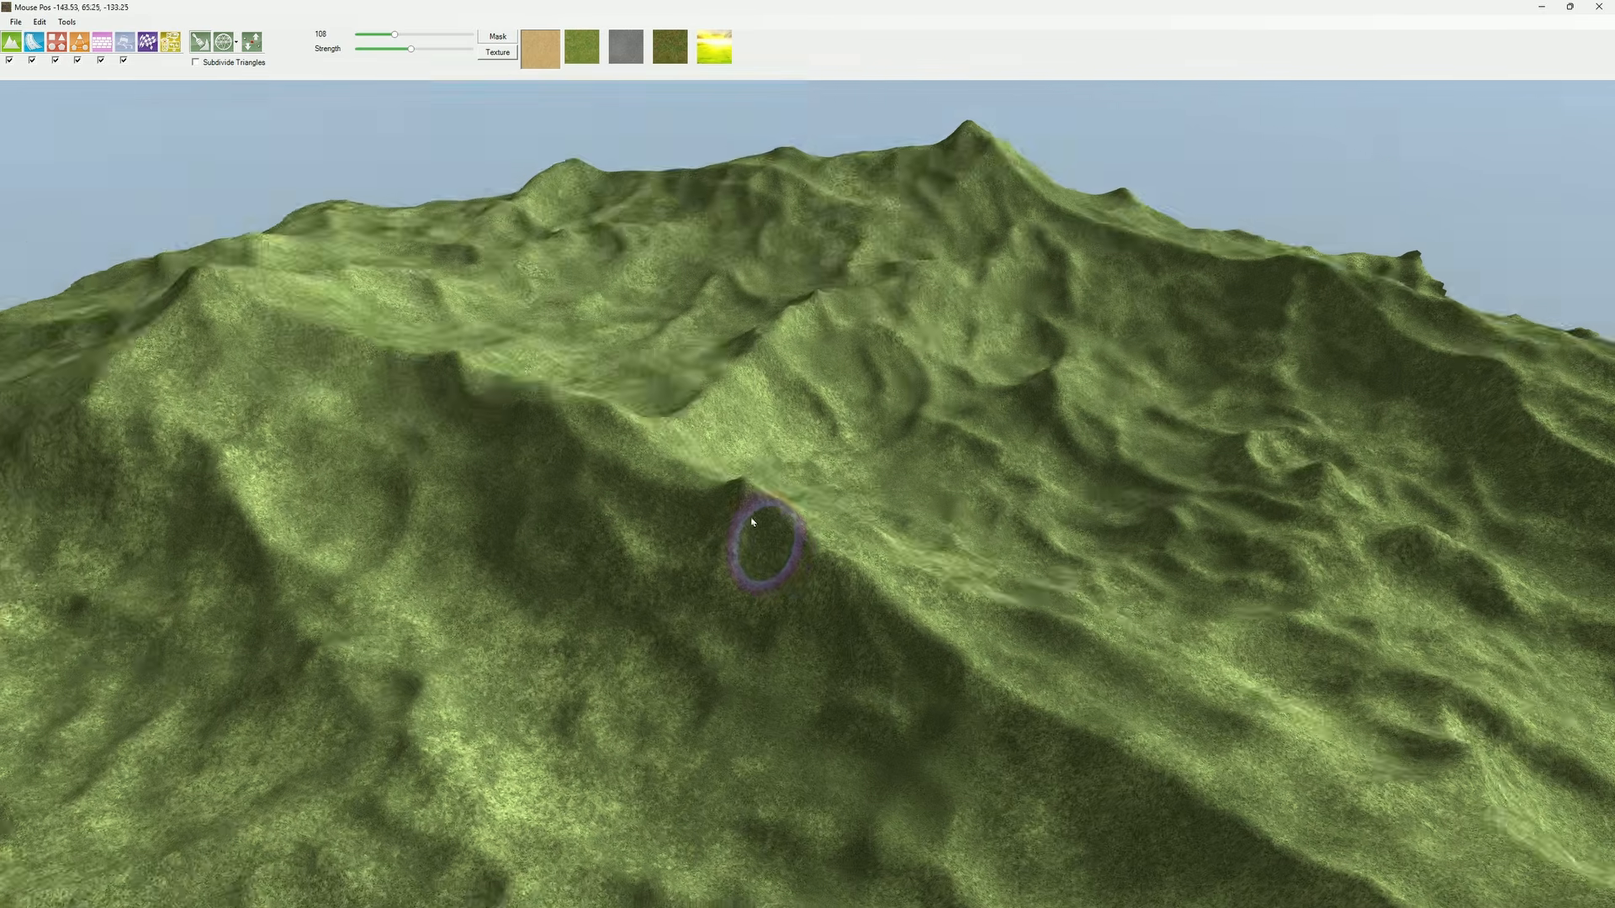
Step: Look over the generated terrain and compare it with TerrainBase.png and TerrainMask.png in the project's MyPack Textures folder in File Explorer
mouse_move(751, 517)
middle_mouse_down()
mouse_move(740, 479)
mouse_move(592, 472)
mouse_move(747, 518)
mouse_move(831, 486)
mouse_move(821, 518)
mouse_move(690, 499)
mouse_move(720, 516)
mouse_move(883, 509)
middle_mouse_up()
scroll(775, 521, "down", 3)
mouse_move(654, 526)
middle_mouse_down()
mouse_move(607, 543)
mouse_move(487, 487)
mouse_move(419, 554)
mouse_move(295, 532)
mouse_move(605, 581)
mouse_move(607, 599)
mouse_move(723, 547)
mouse_move(729, 523)
mouse_move(387, 511)
mouse_move(432, 558)
middle_mouse_up()
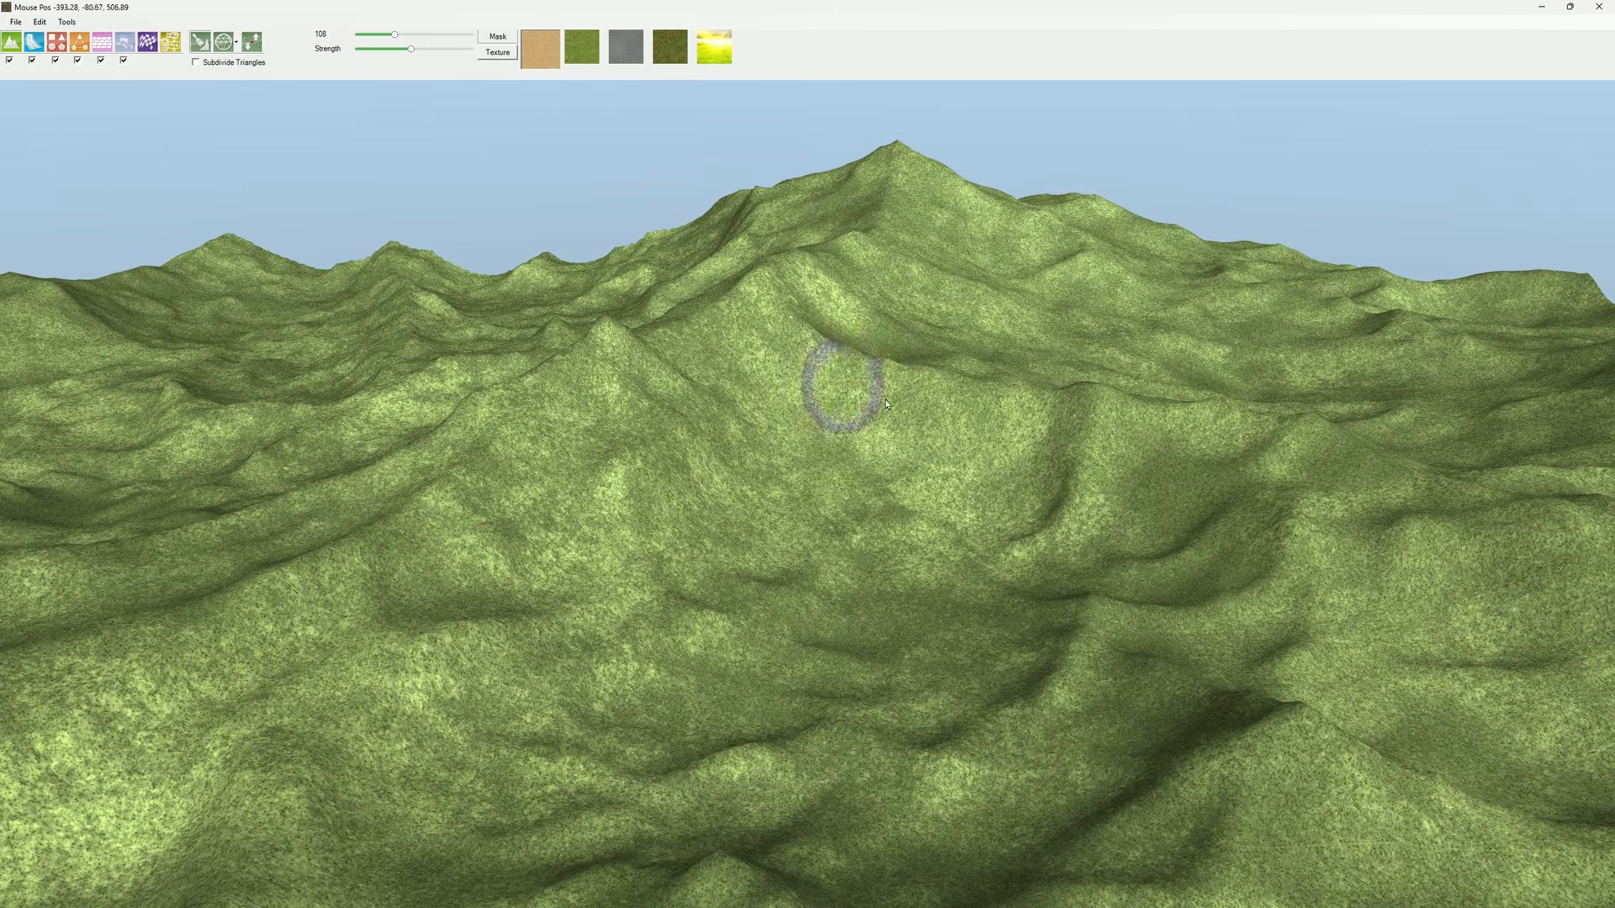
key("alt+Tab")
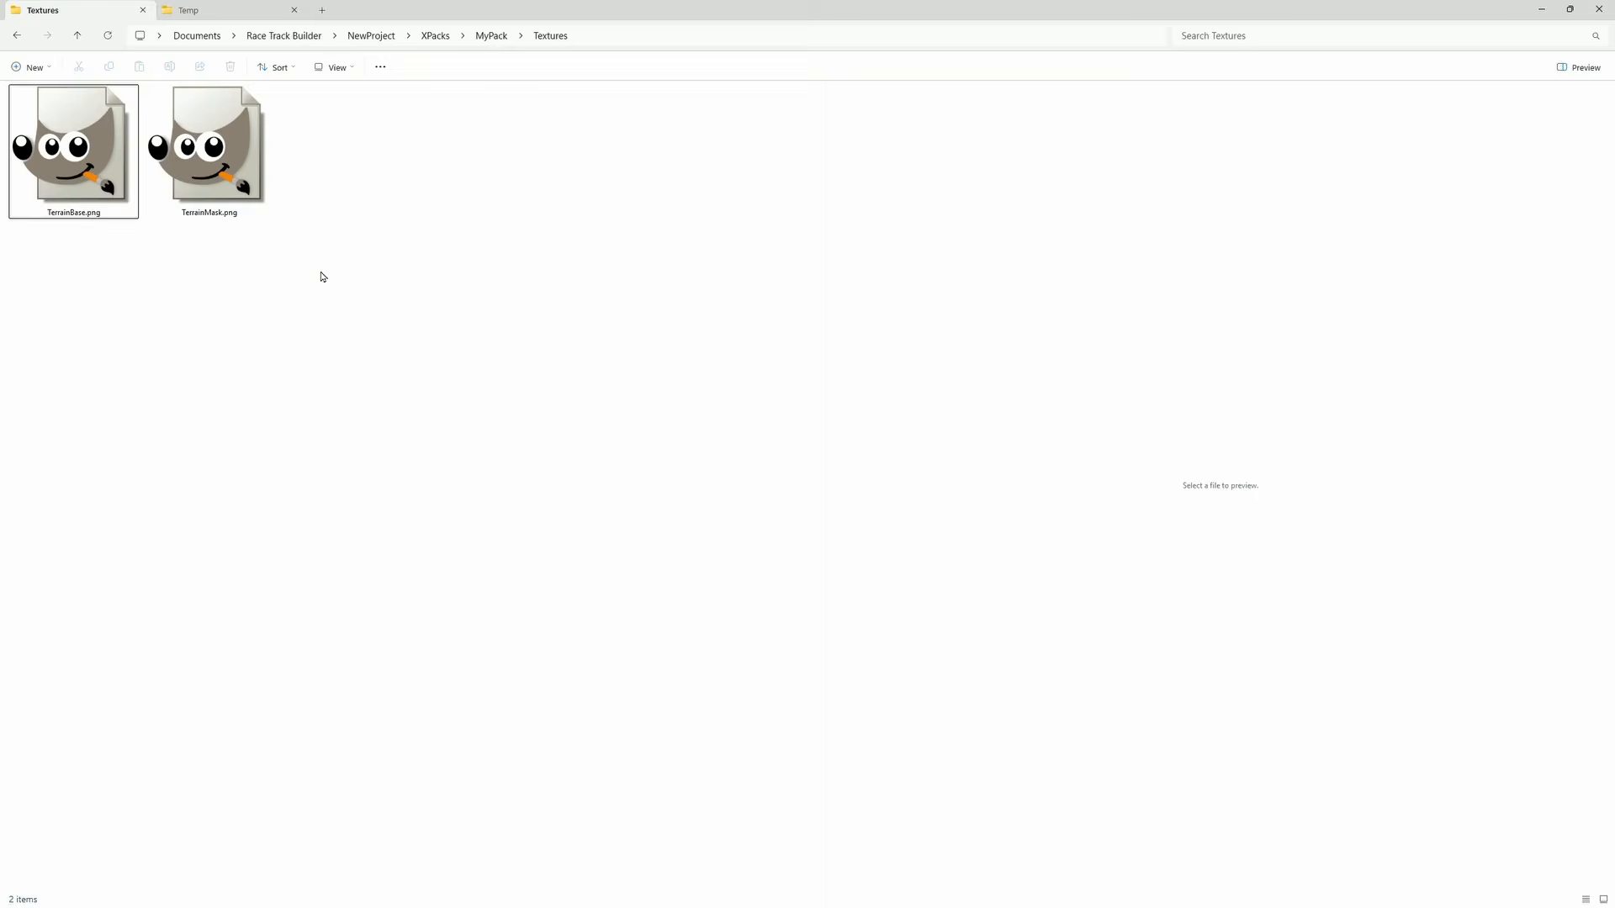
left_click(94, 156)
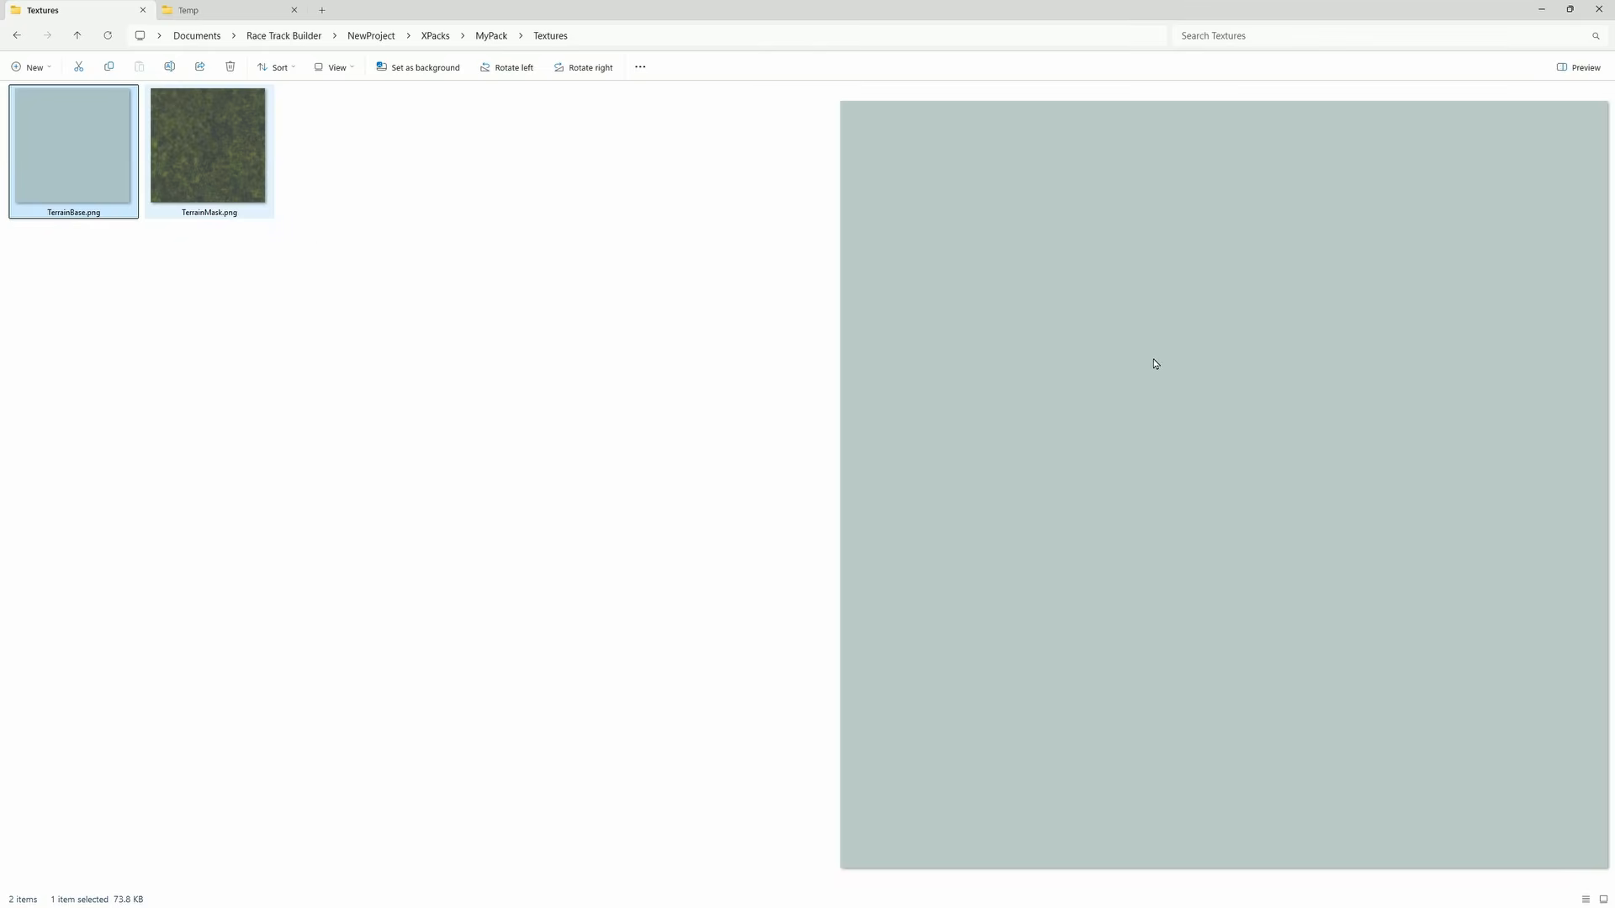
left_click(220, 170)
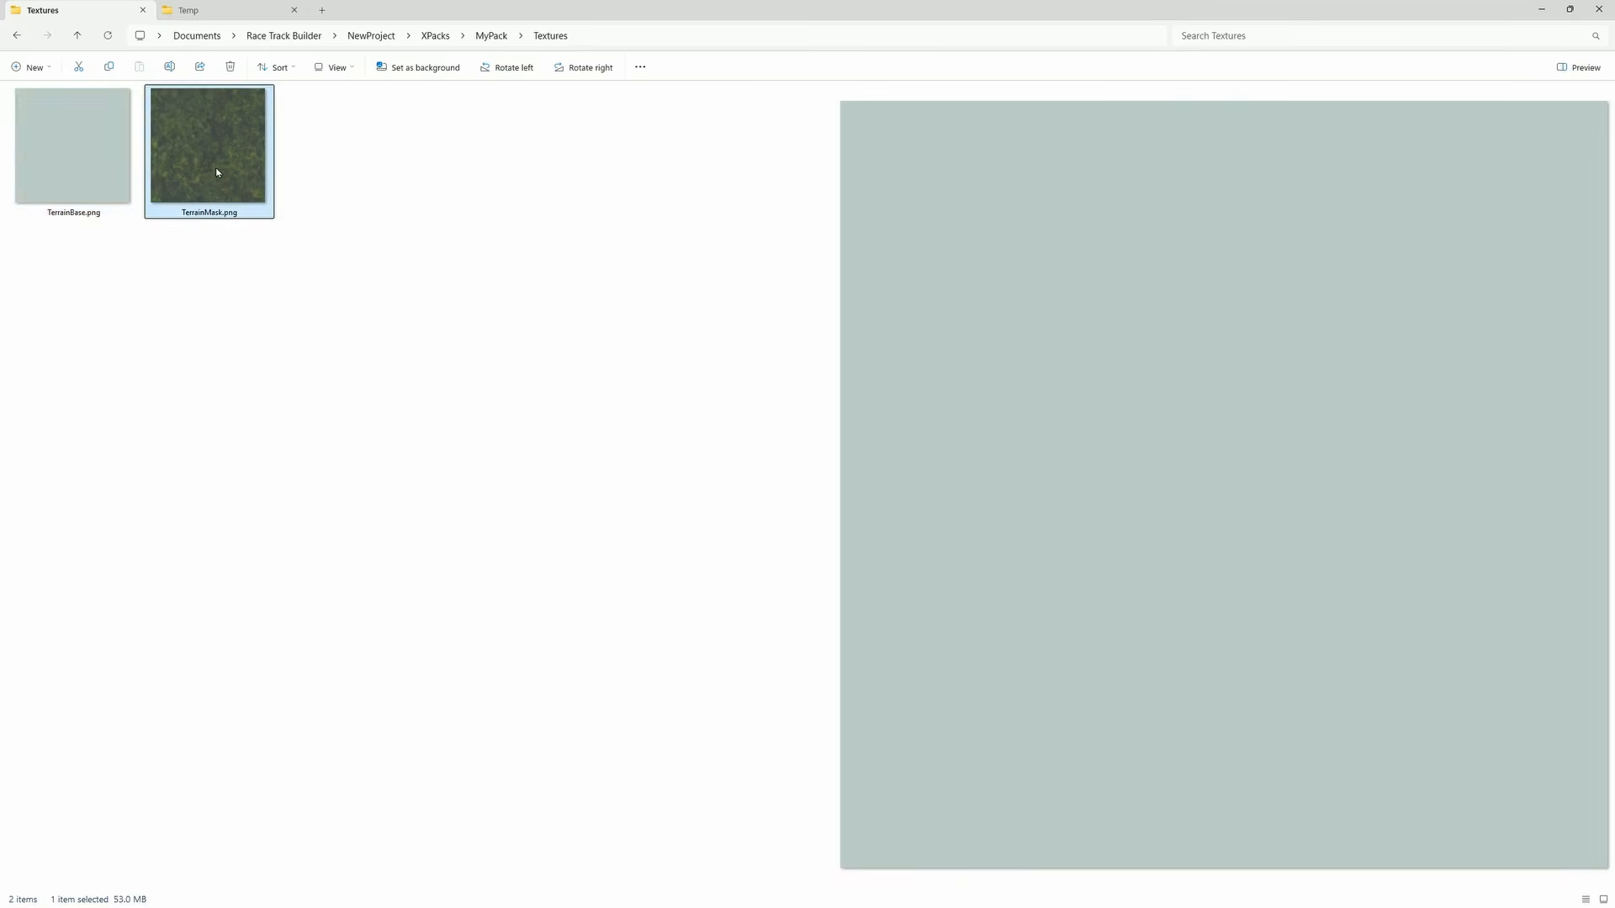
key("alt+Tab")
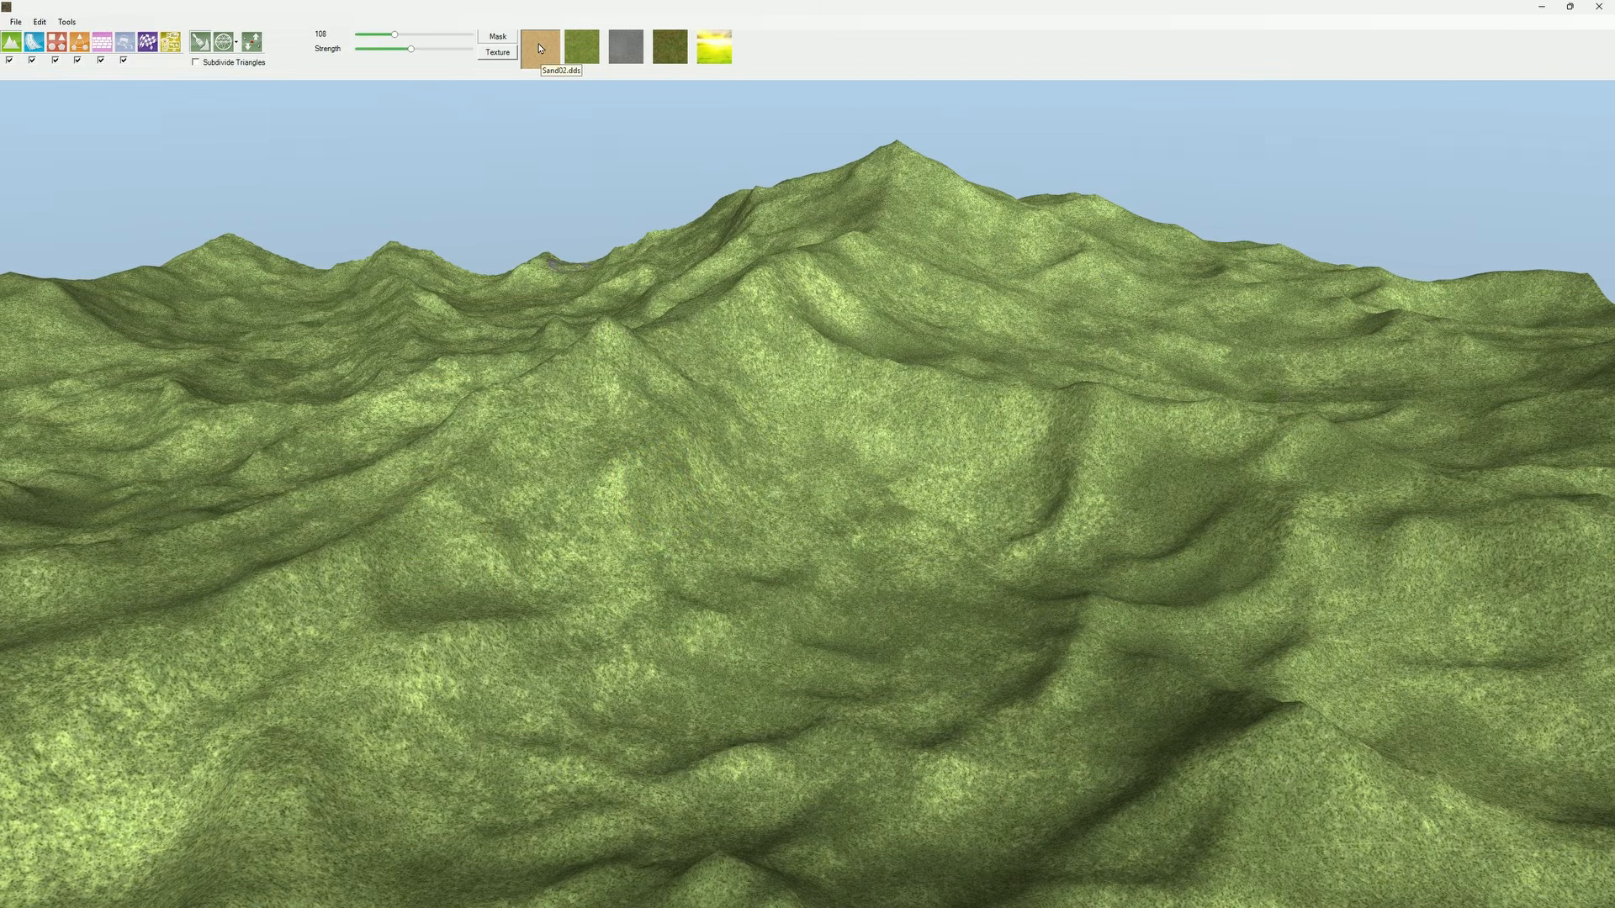
key("alt+Tab")
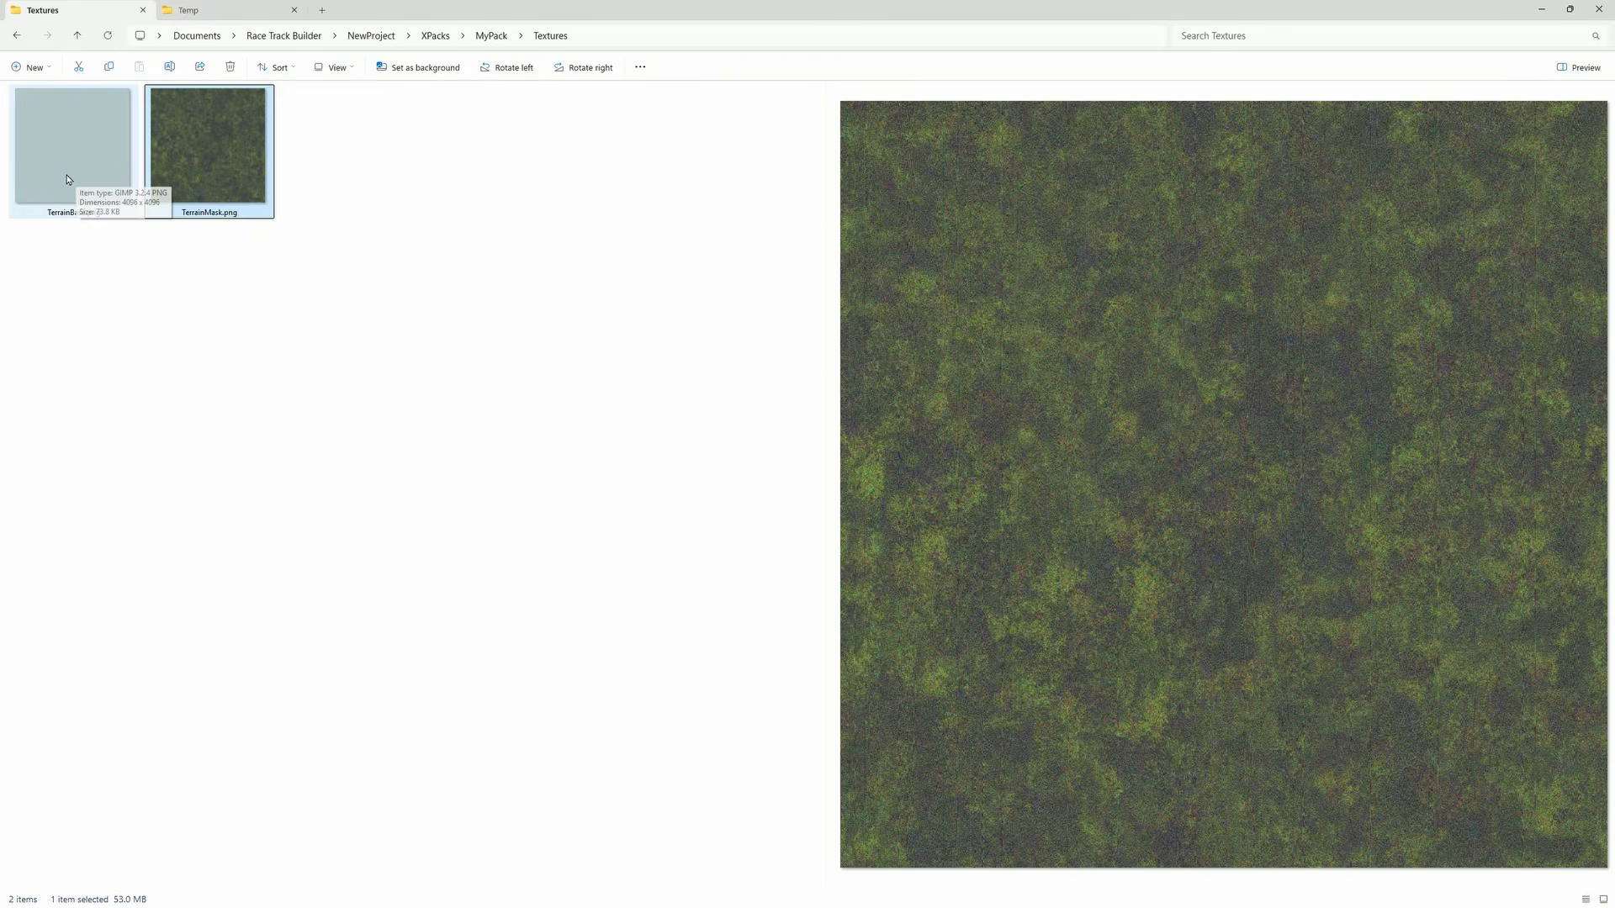
key("alt+Tab")
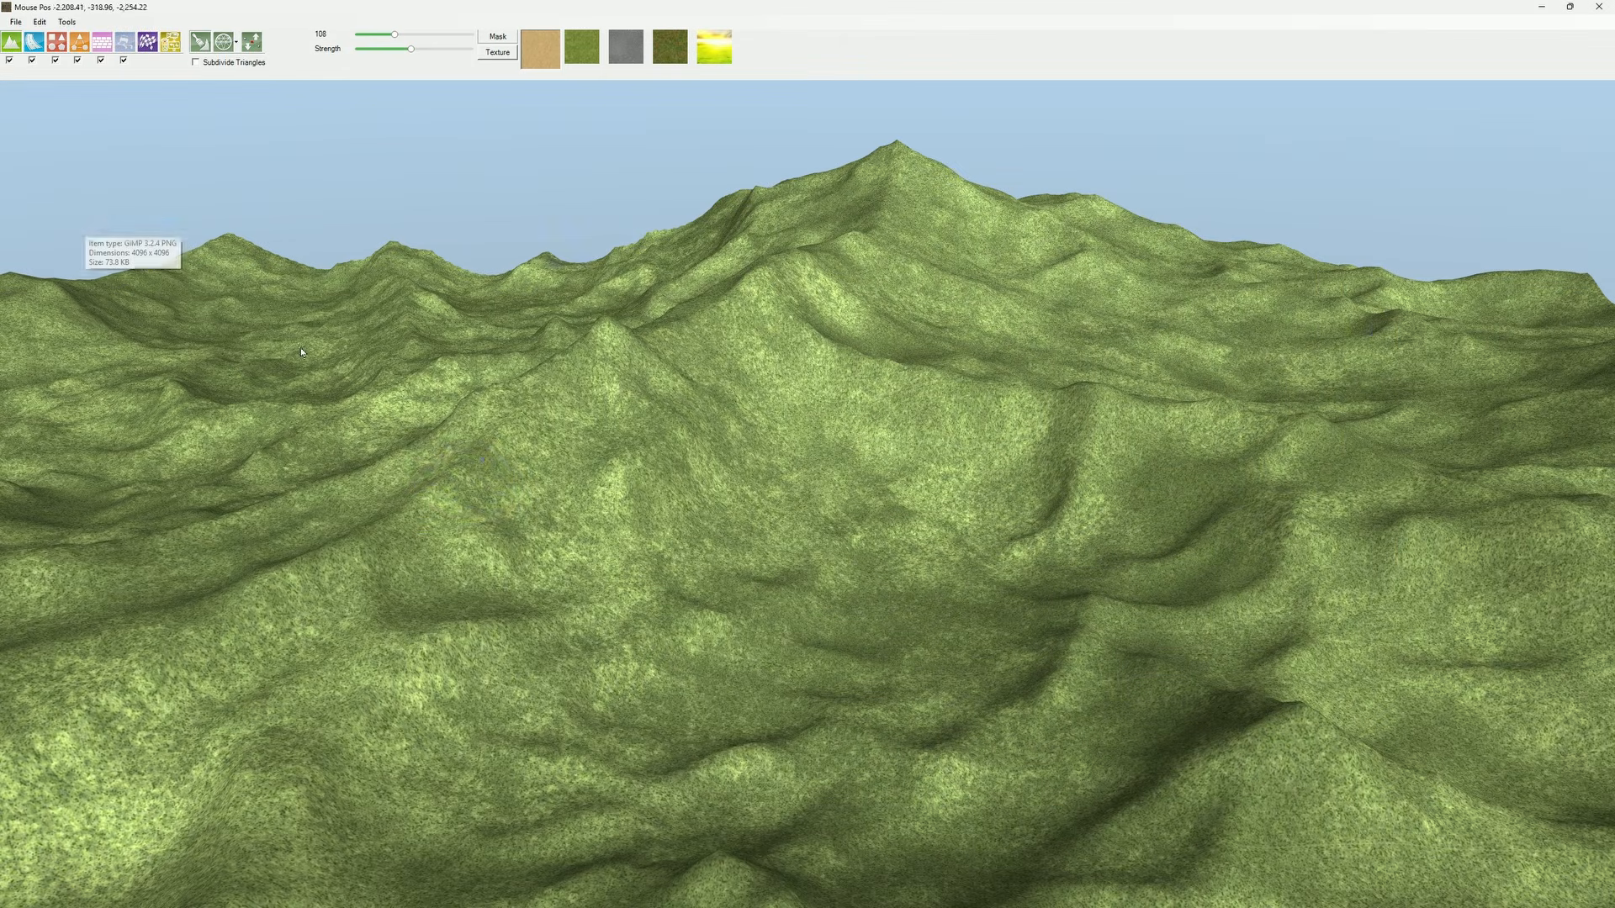
Step: Inspect the grass surface up close and start Terrain Auto Paint on the terrain
scroll(525, 473, "up", 5)
scroll(529, 477, "up", 5)
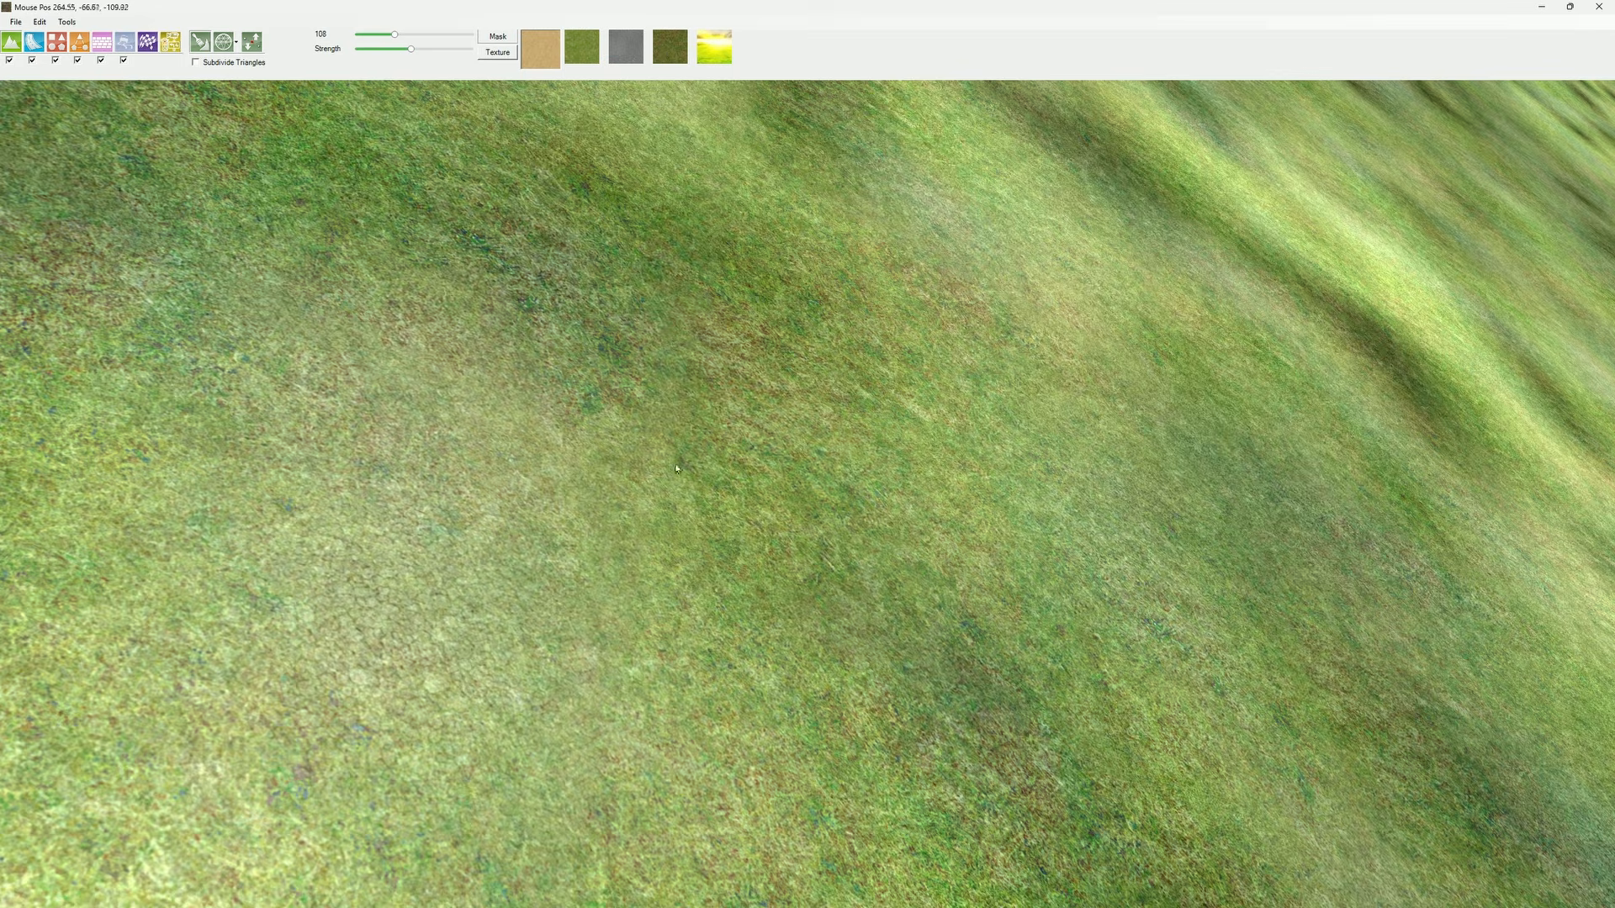
scroll(661, 468, "down", 6)
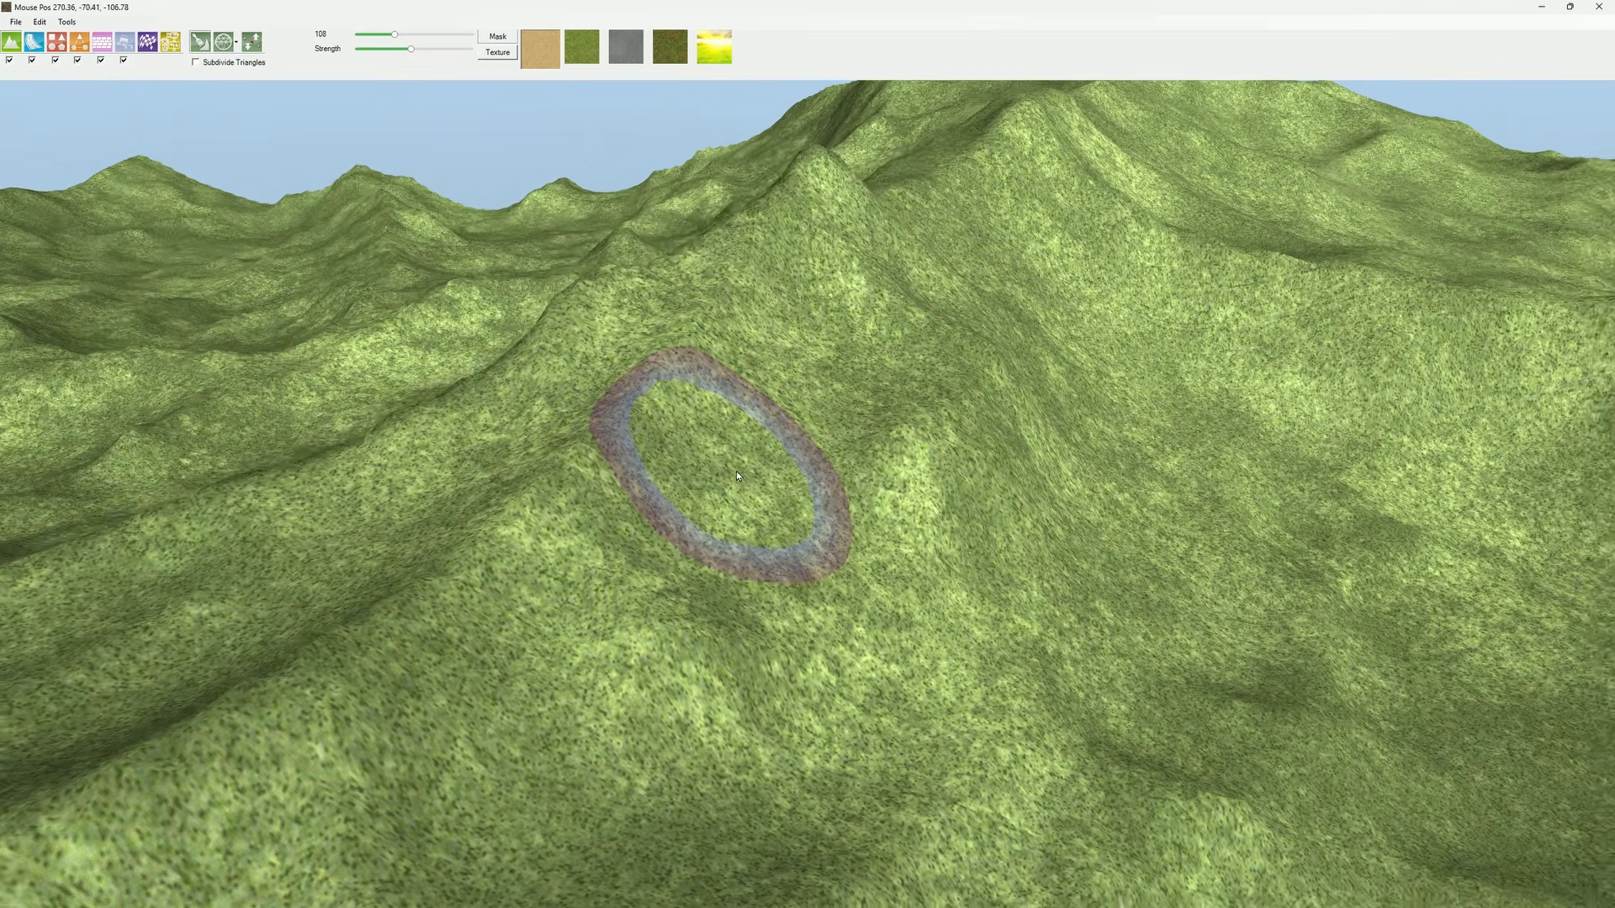
scroll(734, 471, "down", 5)
mouse_move(735, 471)
right_mouse_down()
mouse_move(807, 494)
mouse_move(1023, 490)
mouse_move(989, 458)
mouse_move(890, 497)
mouse_move(699, 476)
right_mouse_up()
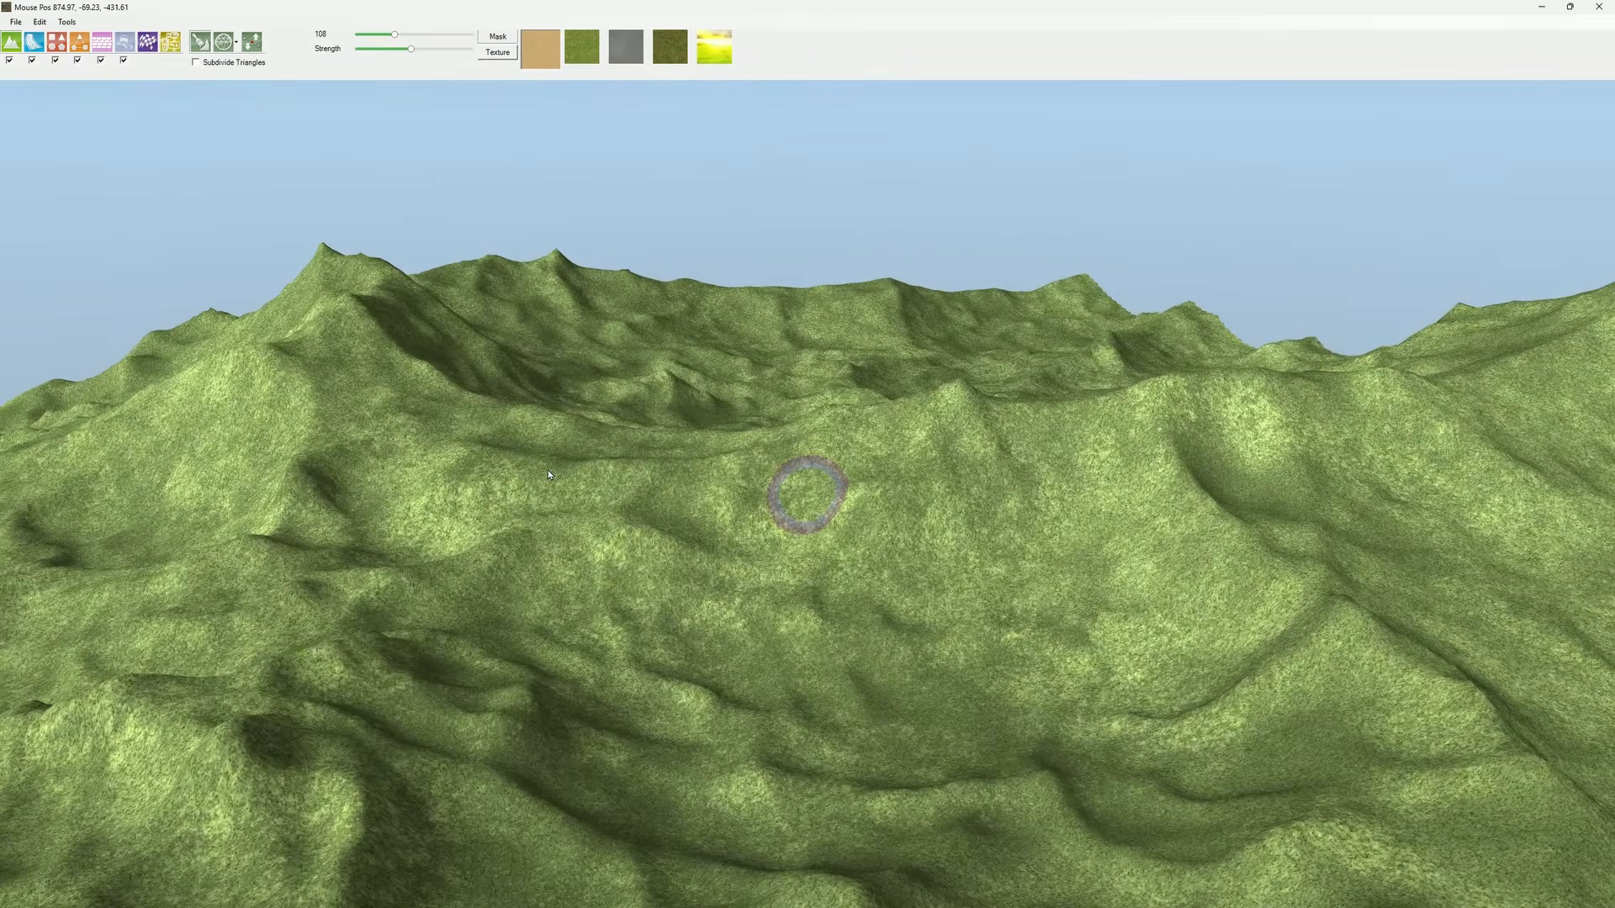
mouse_move(548, 471)
right_mouse_down()
mouse_move(412, 471)
mouse_move(559, 475)
mouse_move(542, 465)
right_mouse_up()
left_click(65, 23)
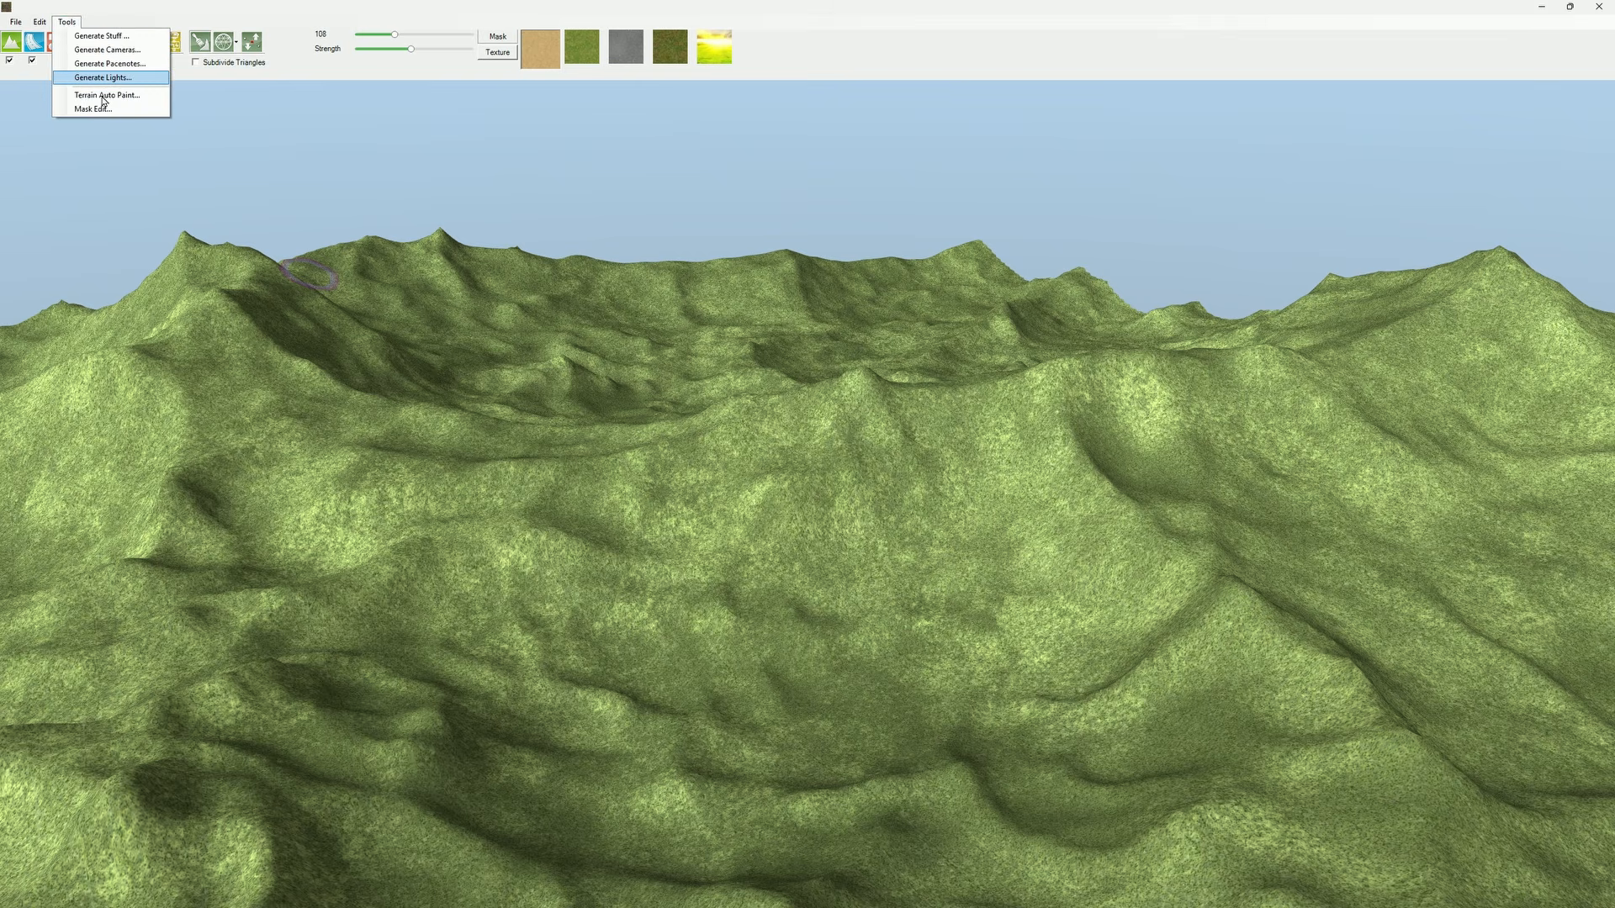
left_click(85, 96)
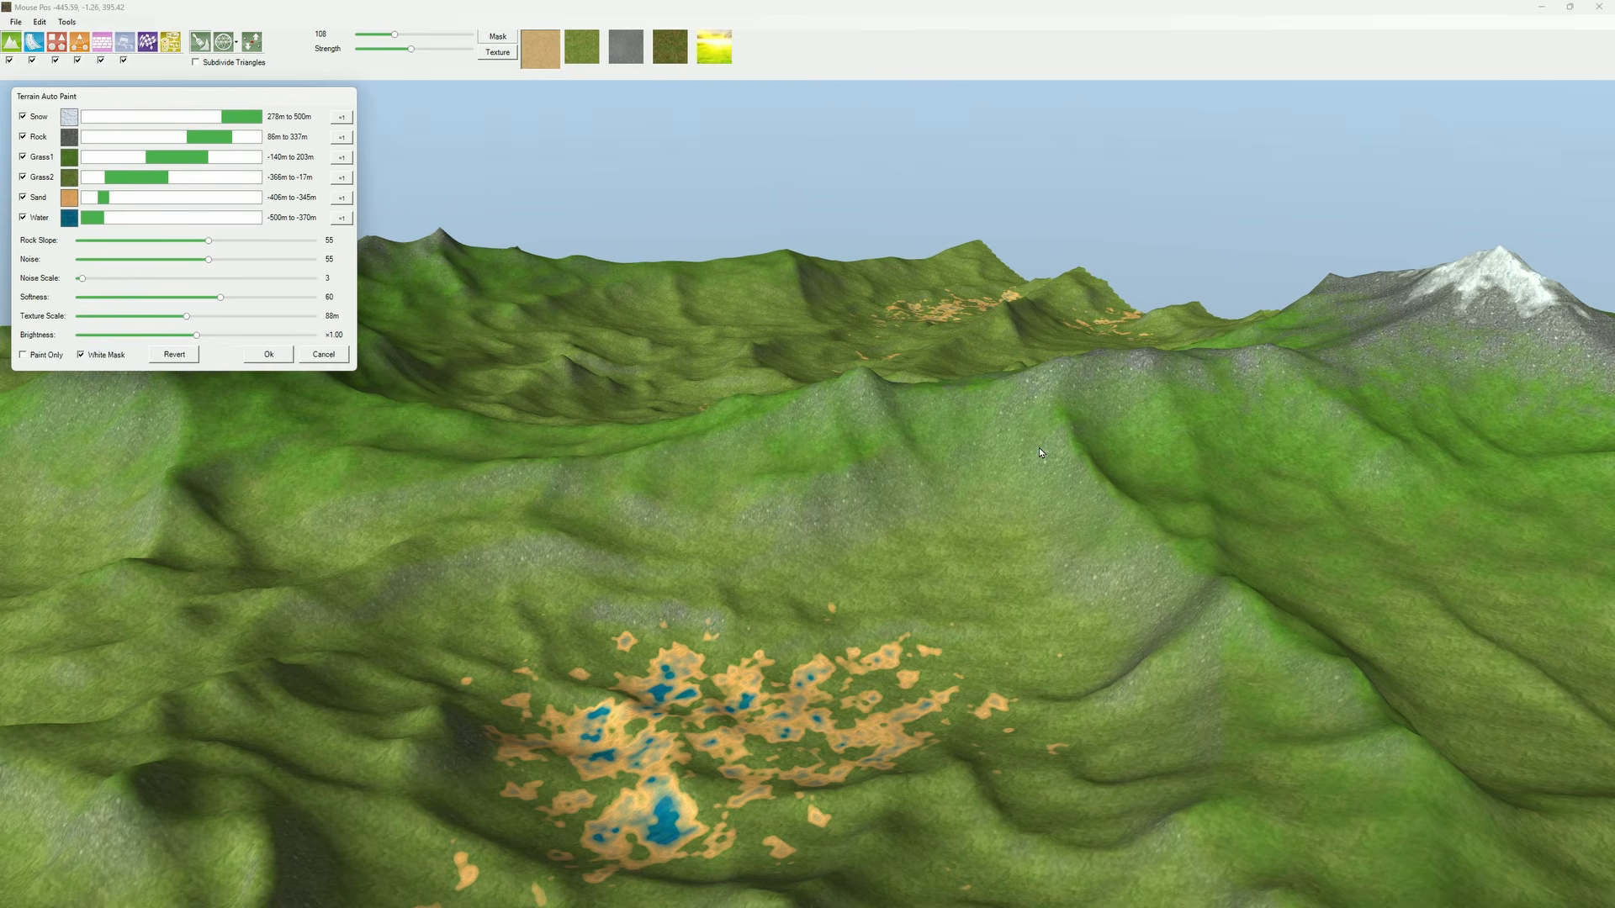
Step: Set the auto paint altitude ranges to 246m–500m for Snow, 37m–267m for Rock and -110m–203m for Grass1
mouse_move(1038, 447)
right_mouse_down()
mouse_move(1137, 435)
mouse_move(947, 453)
mouse_move(1266, 436)
mouse_move(1194, 465)
mouse_move(1243, 527)
mouse_move(1221, 418)
mouse_move(1193, 430)
mouse_move(1017, 408)
right_mouse_up()
scroll(1203, 422, "up", 3)
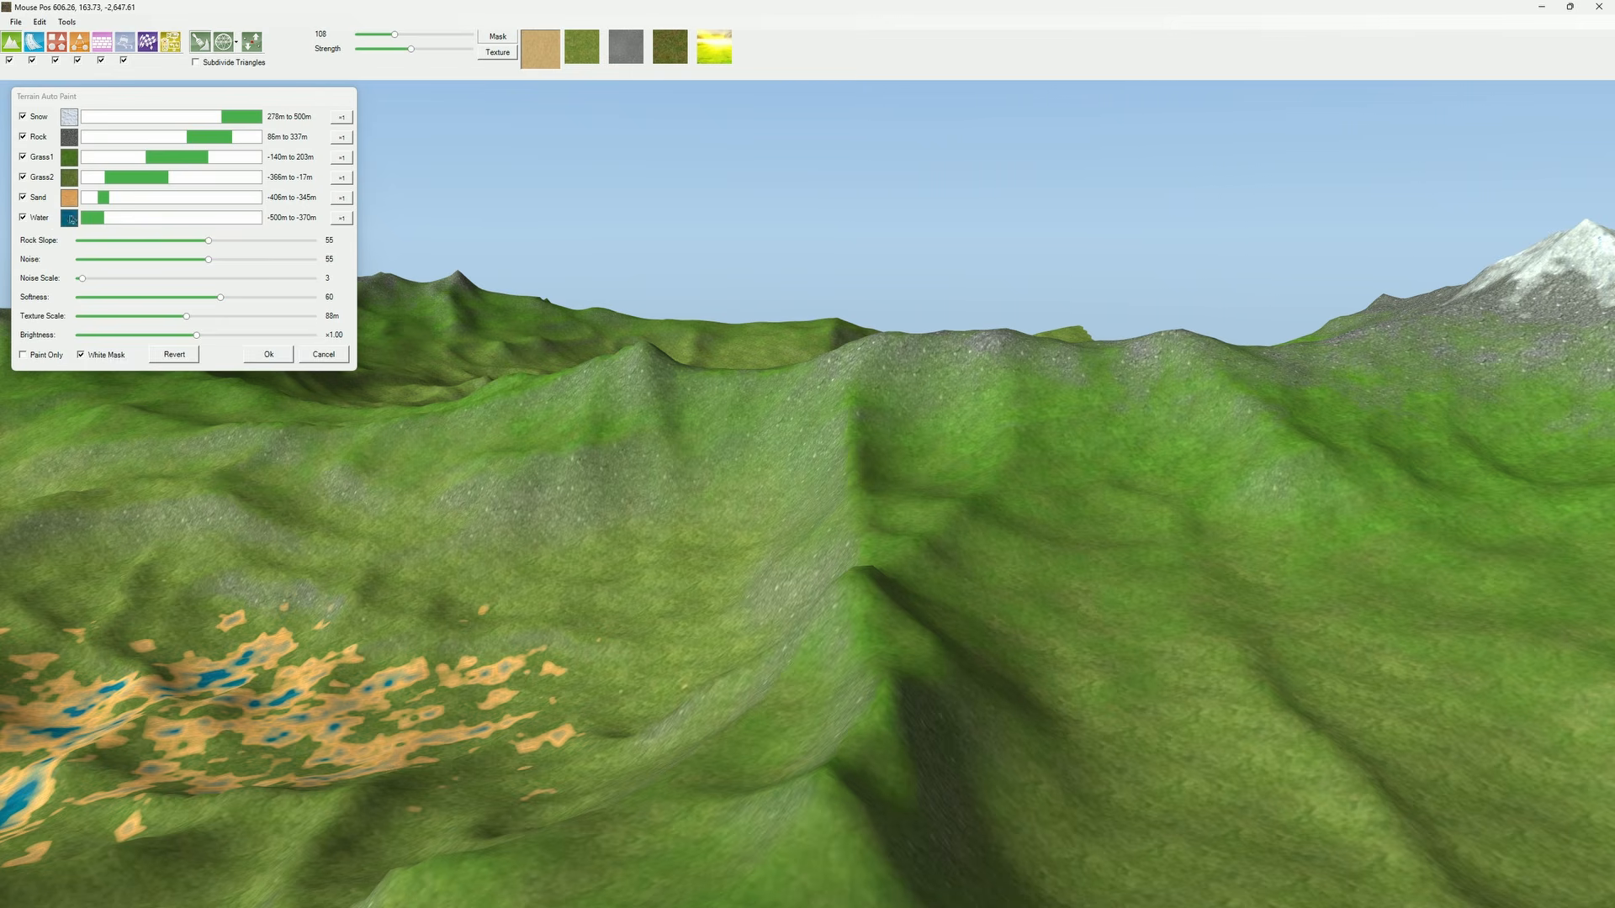
right_click_drag(795, 375, 881, 375)
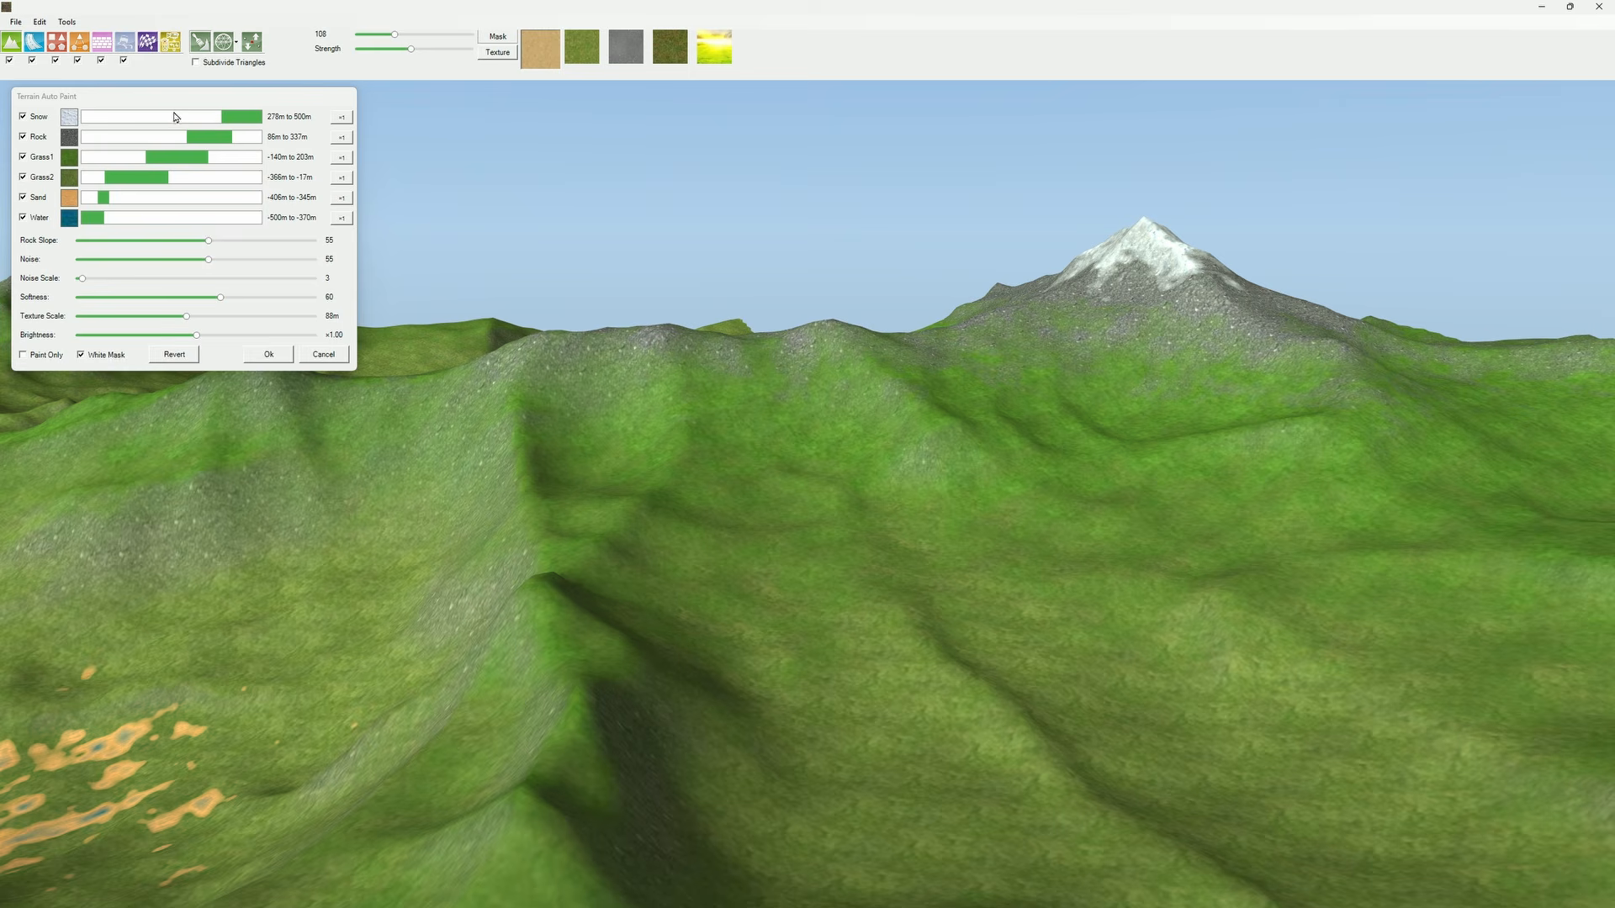
left_click_drag(111, 119, 263, 120)
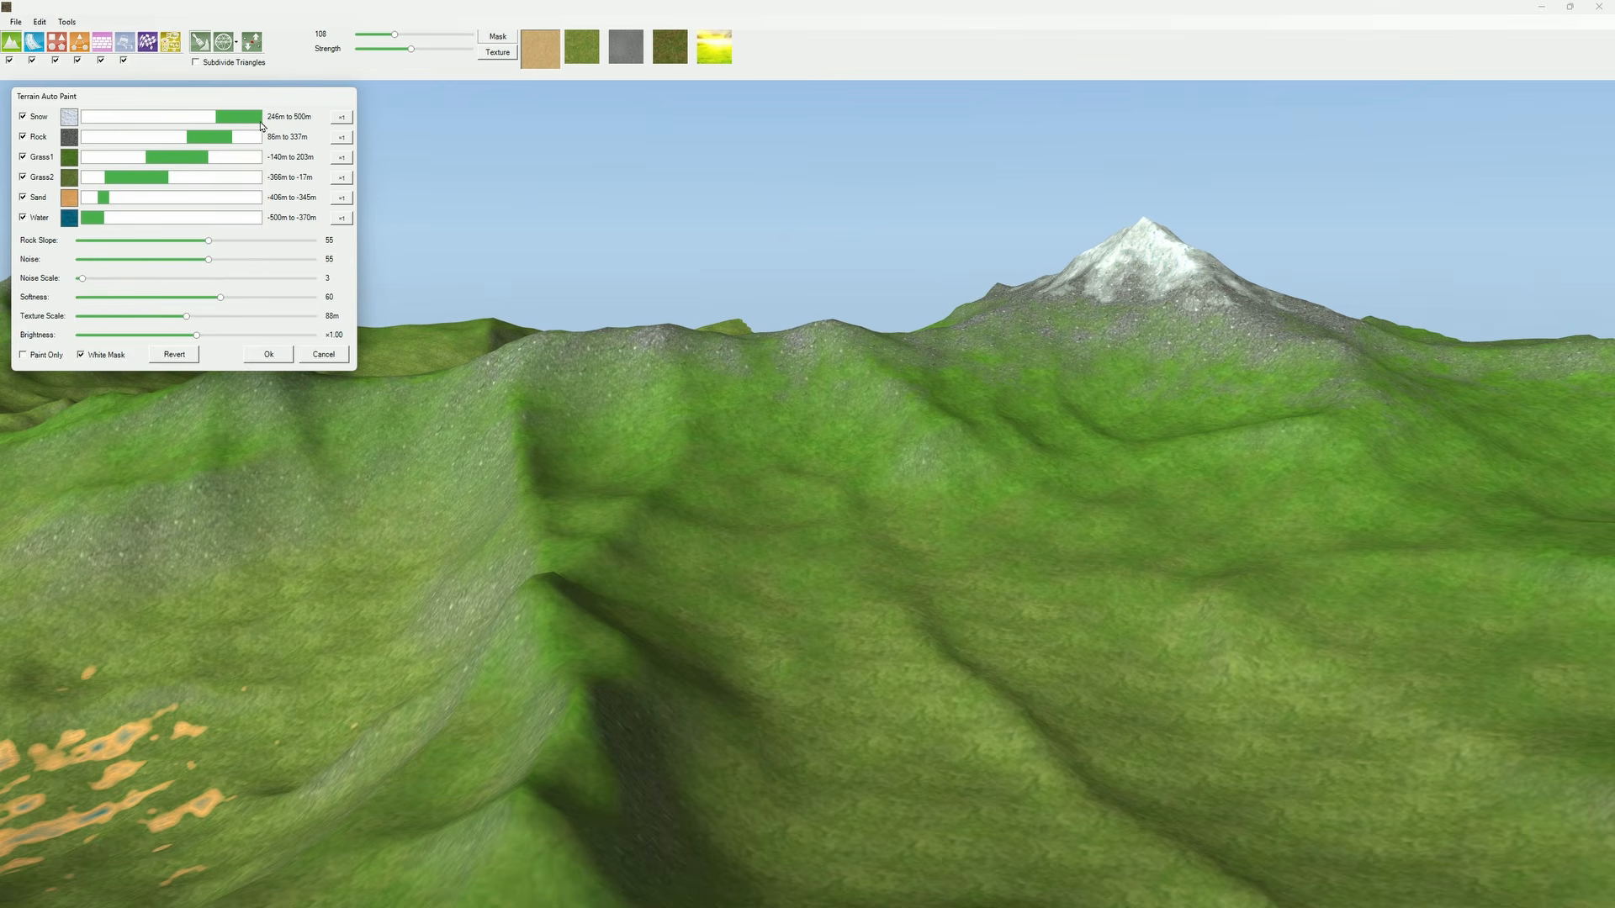
left_click_drag(164, 128, 148, 157)
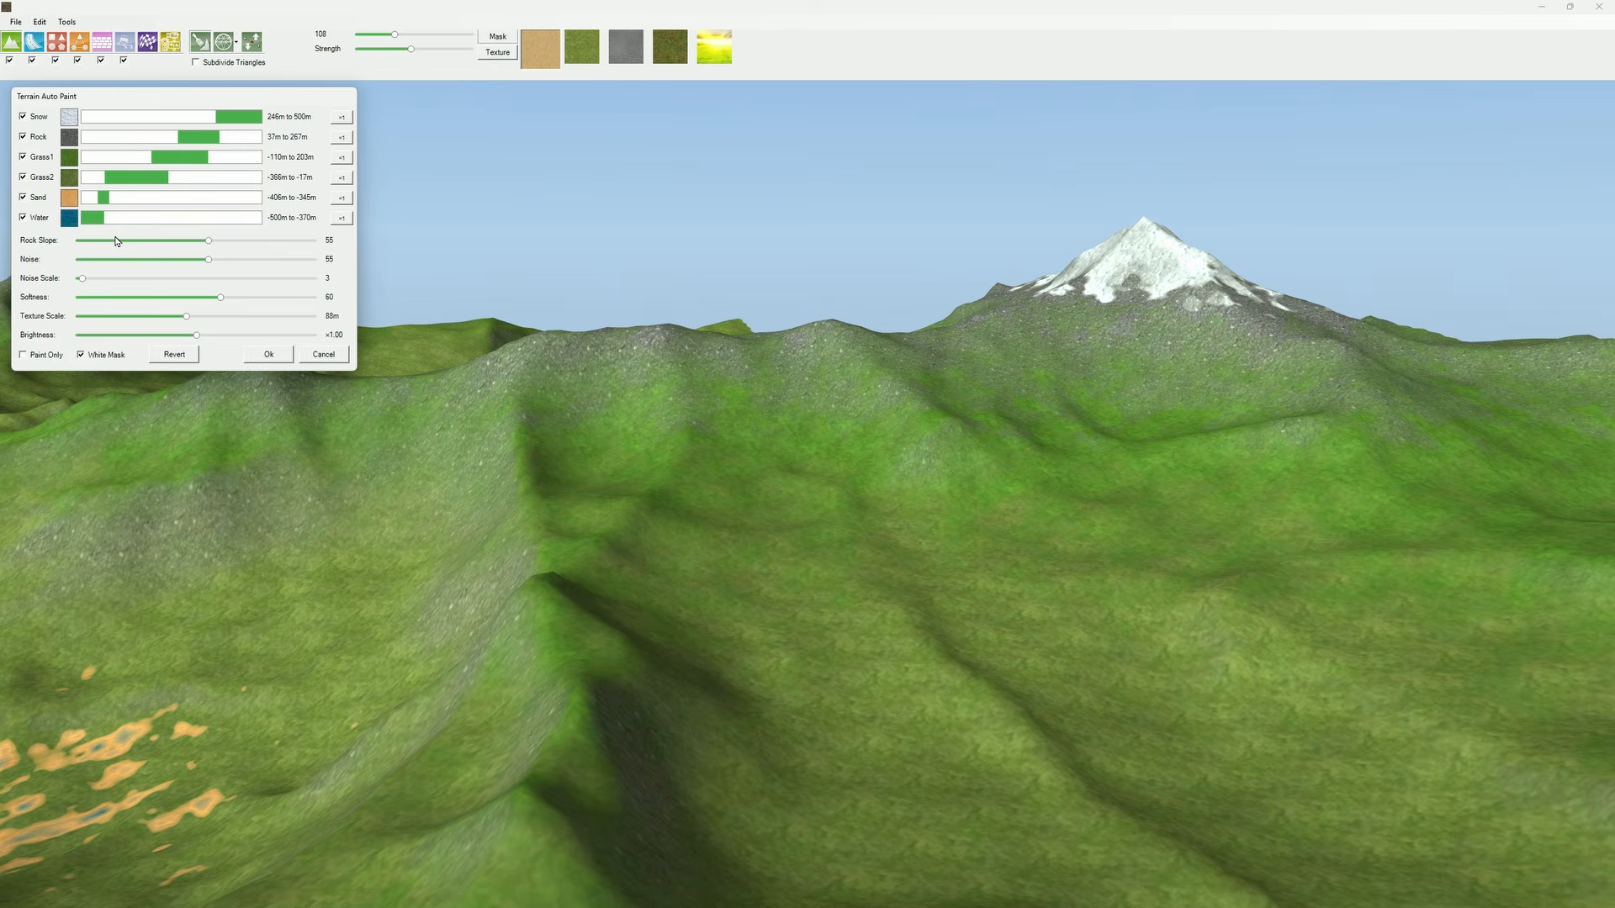
Step: Set the auto paint Rock Slope to 61 and the Texture Scale to 82m
scroll(598, 371, "up", 3)
mouse_move(598, 371)
middle_mouse_down()
mouse_move(635, 331)
mouse_move(623, 392)
middle_mouse_up()
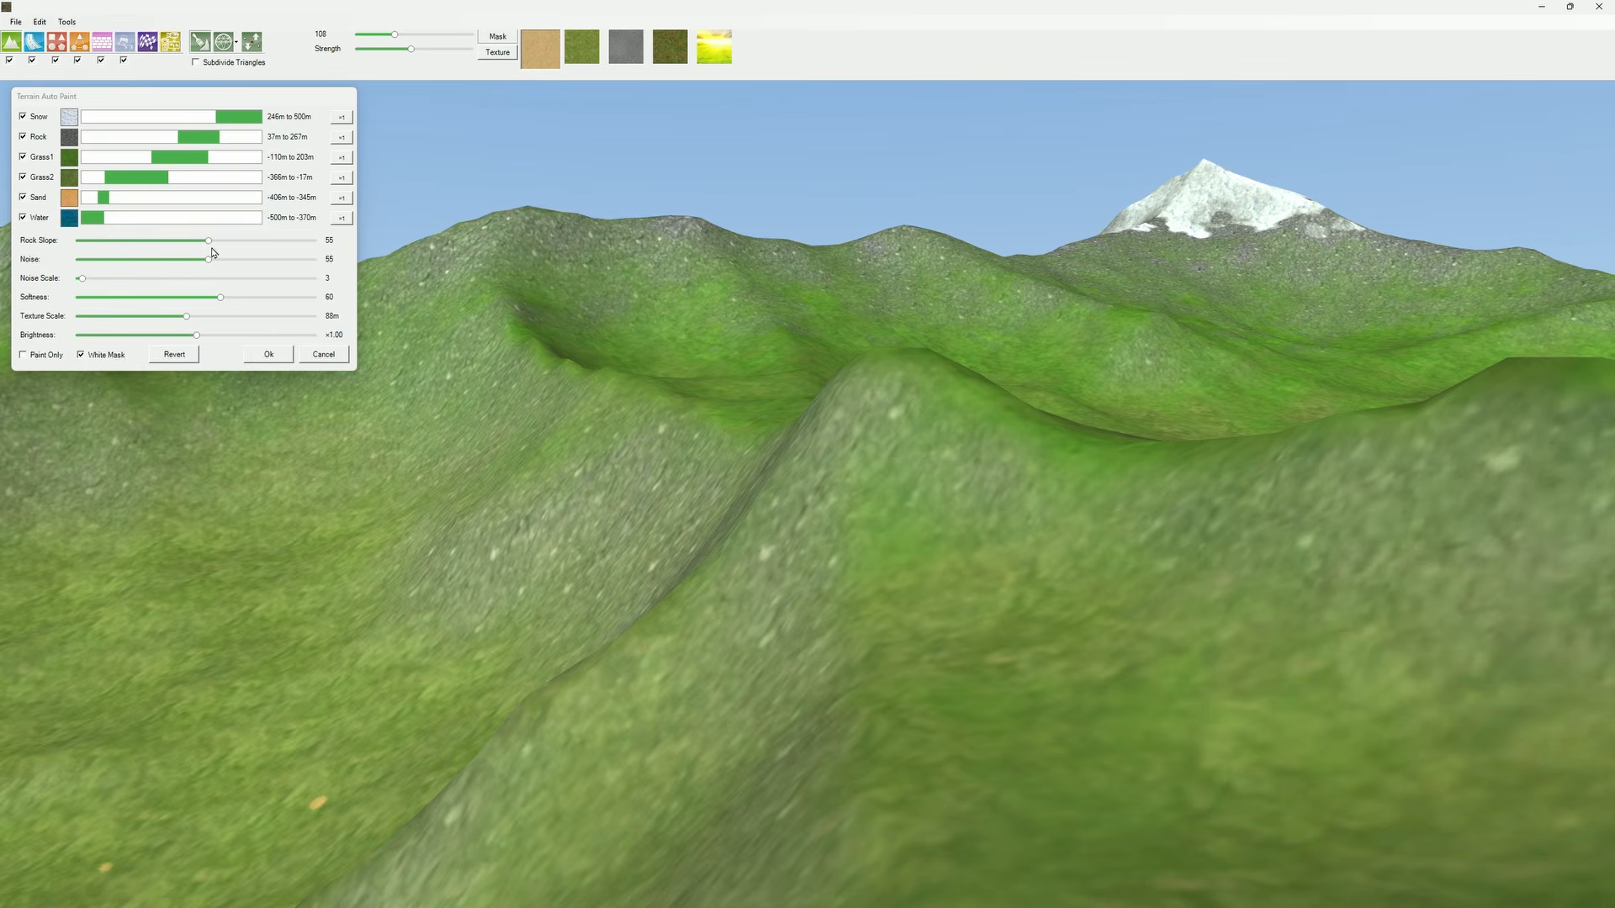
mouse_move(209, 244)
left_mouse_down()
mouse_move(118, 242)
mouse_move(306, 253)
mouse_move(210, 254)
mouse_move(225, 259)
mouse_move(320, 247)
mouse_move(194, 242)
mouse_move(235, 242)
mouse_move(221, 242)
left_mouse_up()
scroll(462, 370, "down", 3)
middle_click_drag(462, 370, 404, 454)
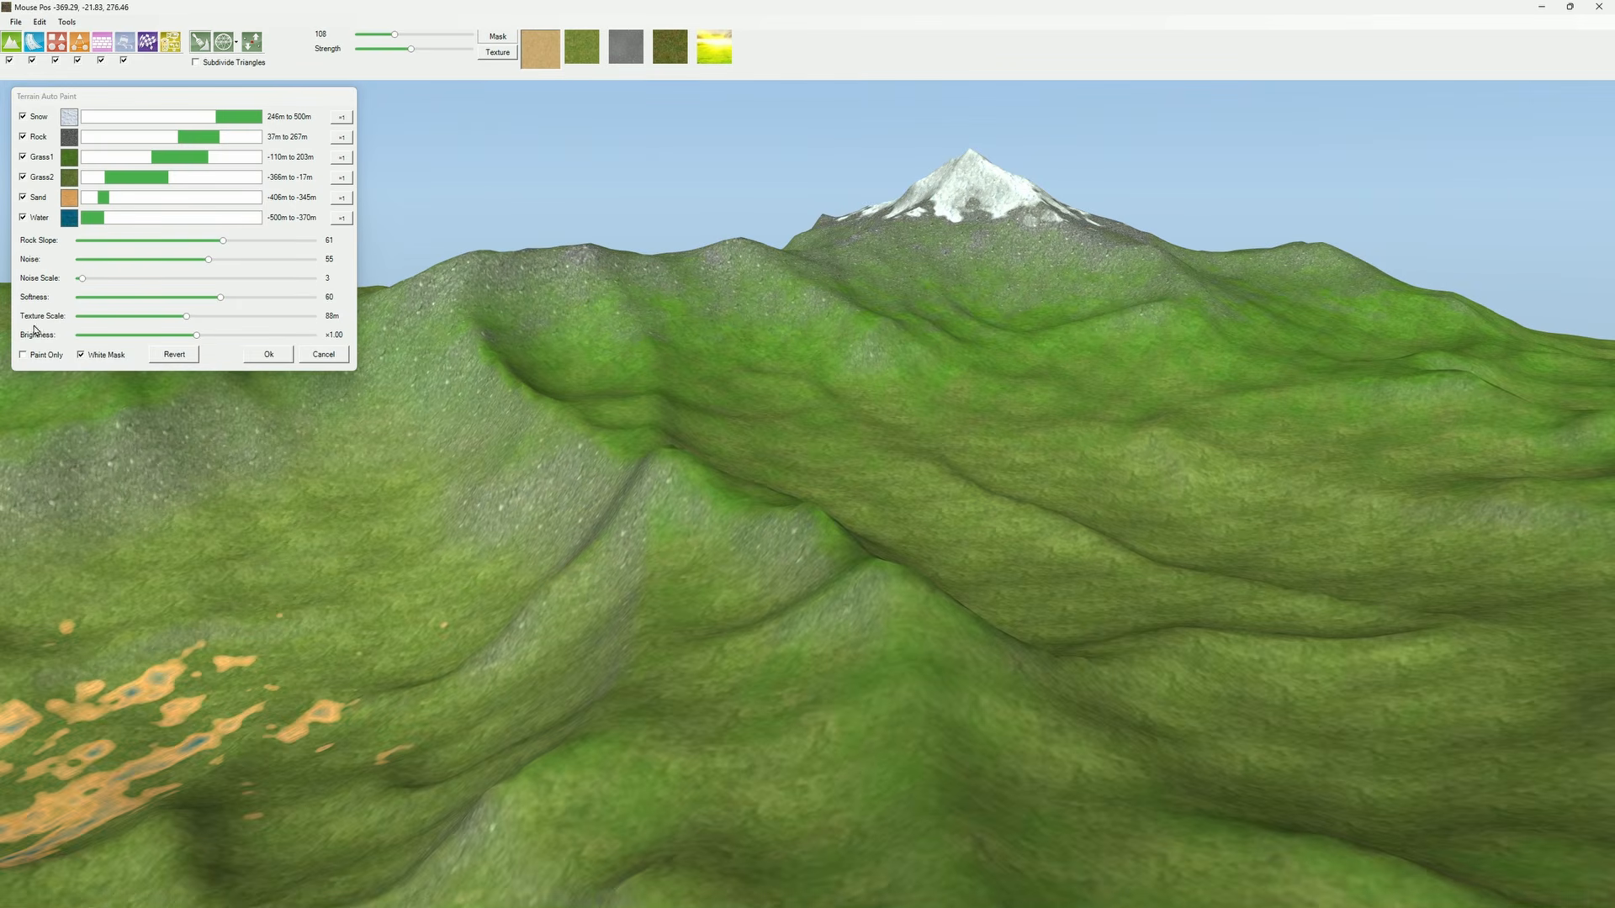
mouse_move(186, 316)
left_mouse_down()
mouse_move(303, 318)
mouse_move(85, 323)
mouse_move(178, 326)
left_mouse_up()
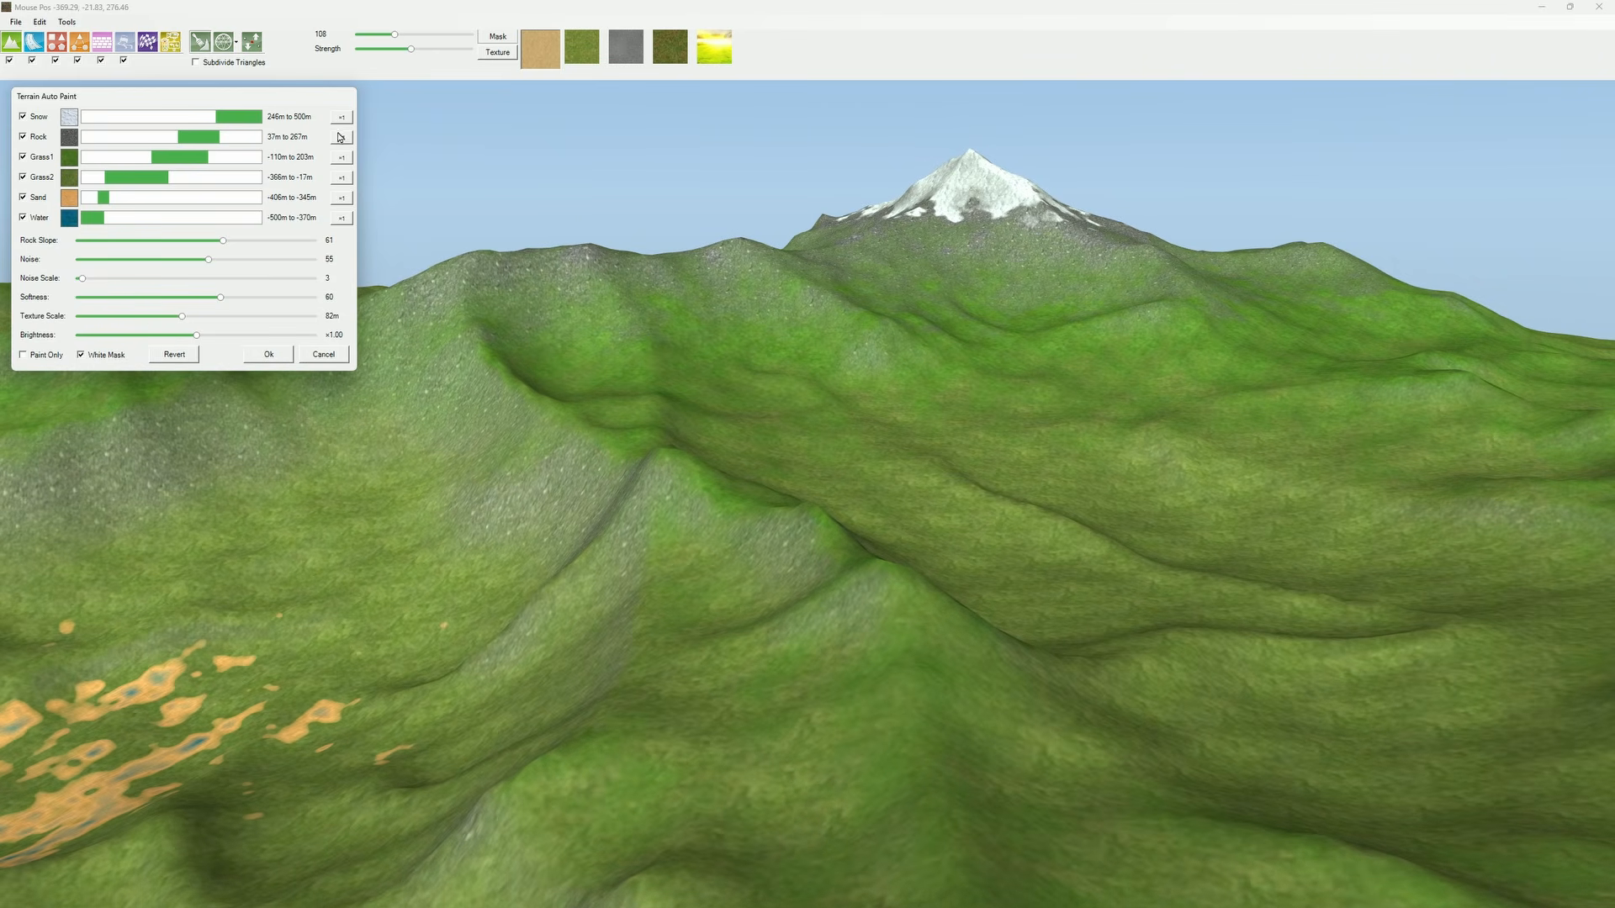
Step: Set the Rock layer's individual multiplier to x1.12 and the overall Noise to 45
left_click(342, 137)
mouse_move(388, 153)
left_mouse_down()
mouse_move(440, 155)
mouse_move(391, 157)
left_mouse_up()
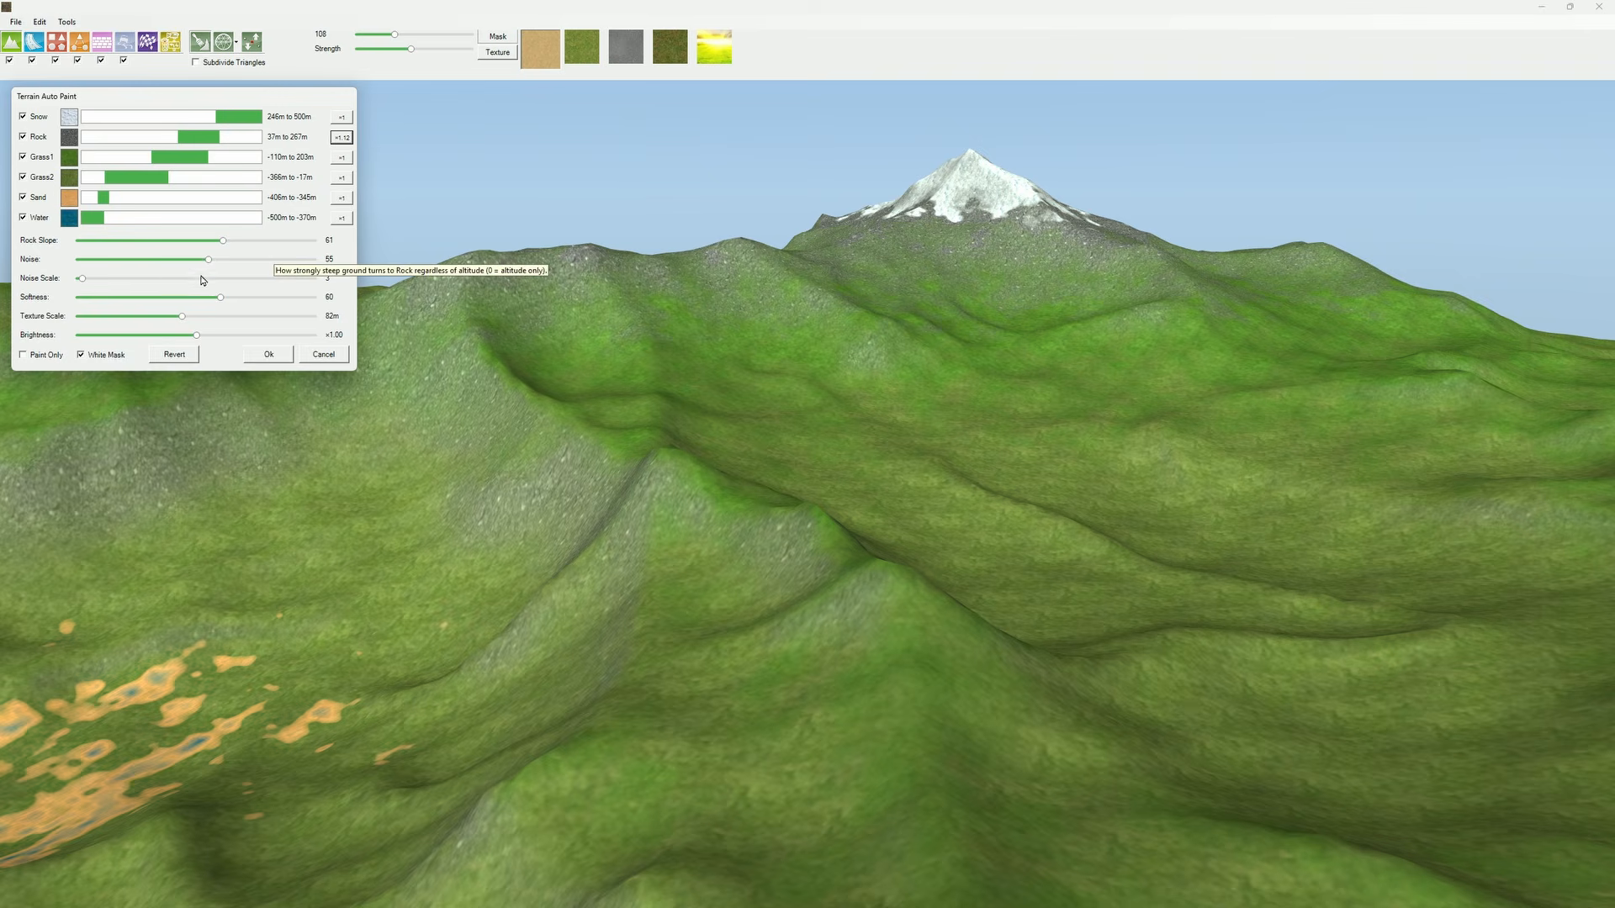
mouse_move(211, 260)
left_mouse_down()
mouse_move(145, 260)
mouse_move(227, 259)
mouse_move(89, 260)
mouse_move(185, 259)
left_mouse_up()
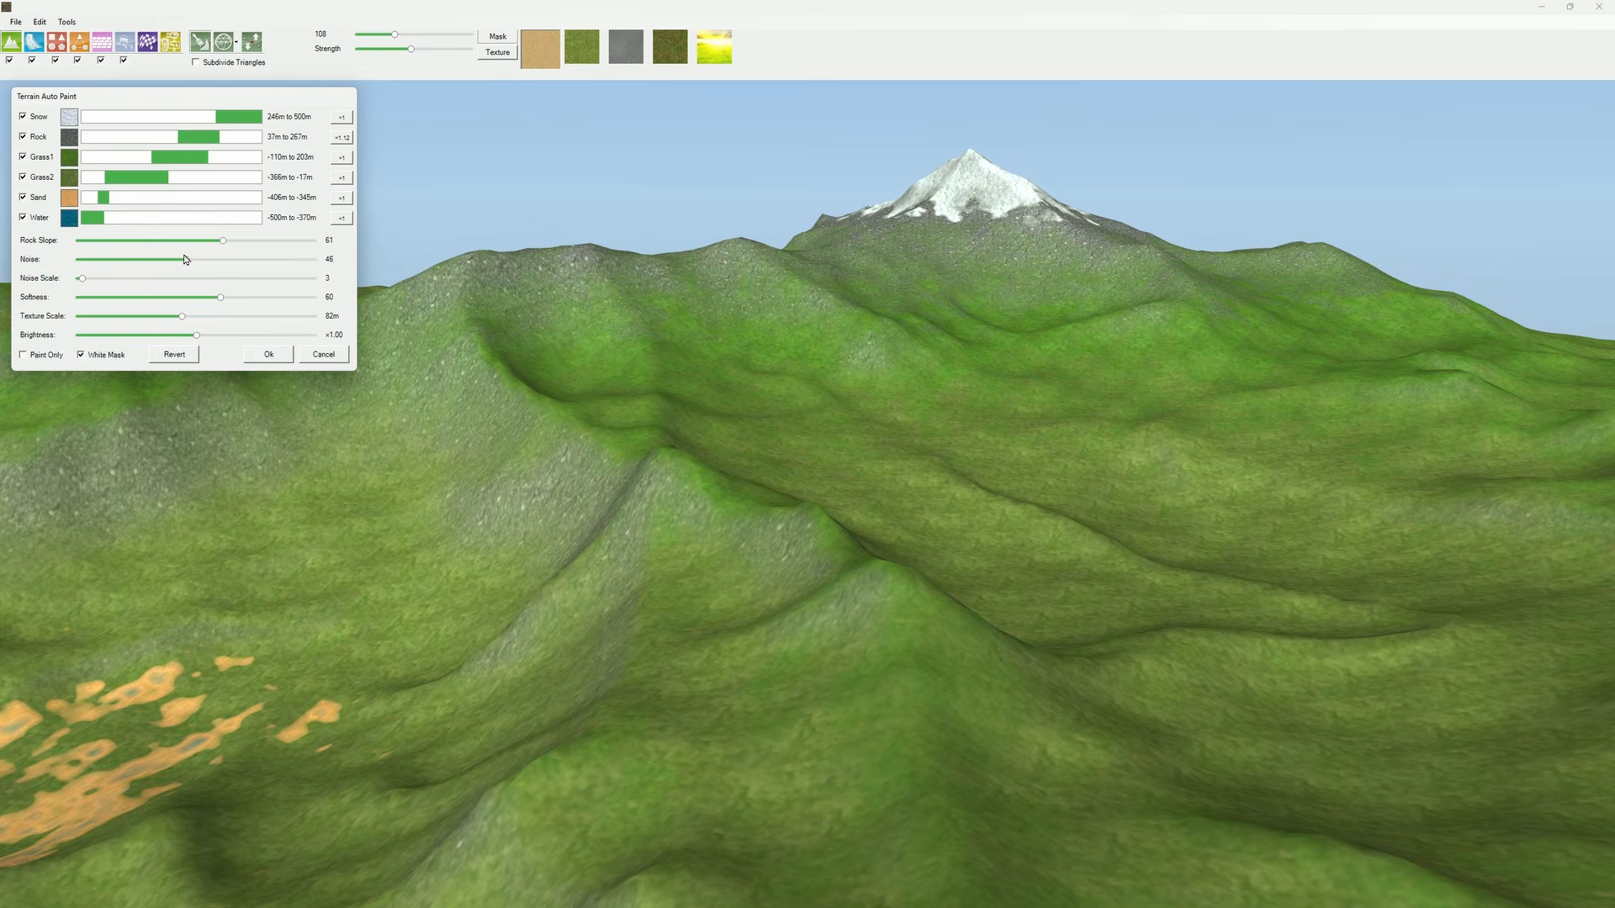
Step: Try a Noise Scale of 7, return it to 3, and set Softness to 46
mouse_move(82, 278)
left_mouse_down()
mouse_move(139, 279)
mouse_move(91, 281)
left_mouse_up()
right_click_drag(420, 512, 421, 645)
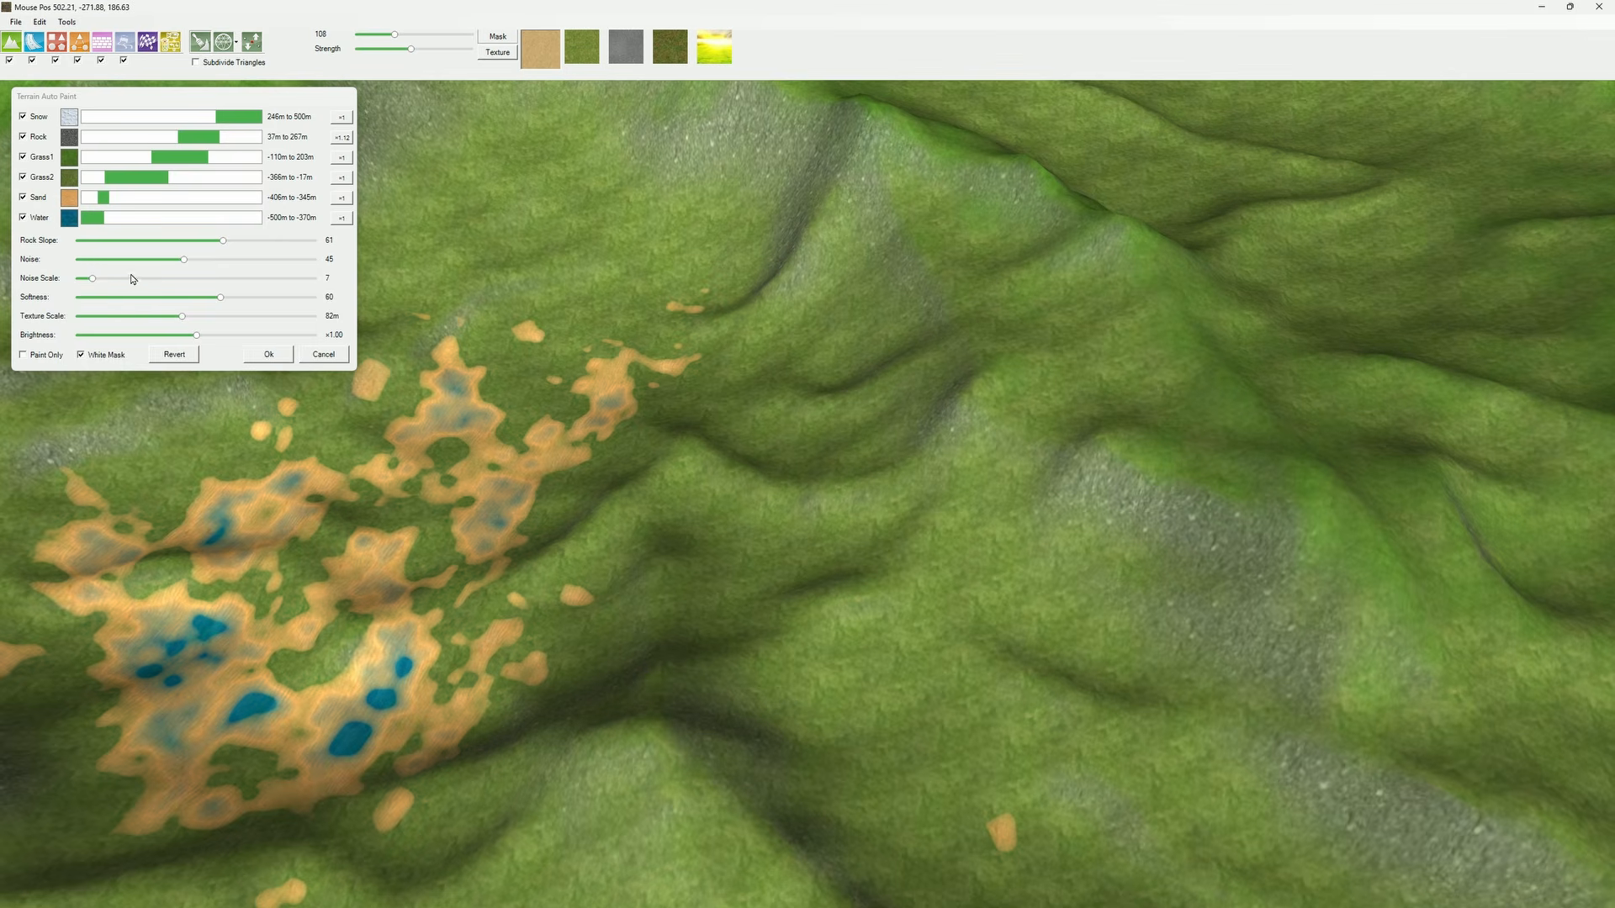
mouse_move(92, 282)
left_mouse_down()
mouse_move(234, 284)
mouse_move(81, 288)
left_mouse_up()
mouse_move(218, 298)
left_mouse_down()
mouse_move(103, 301)
mouse_move(274, 303)
mouse_move(174, 306)
left_mouse_up()
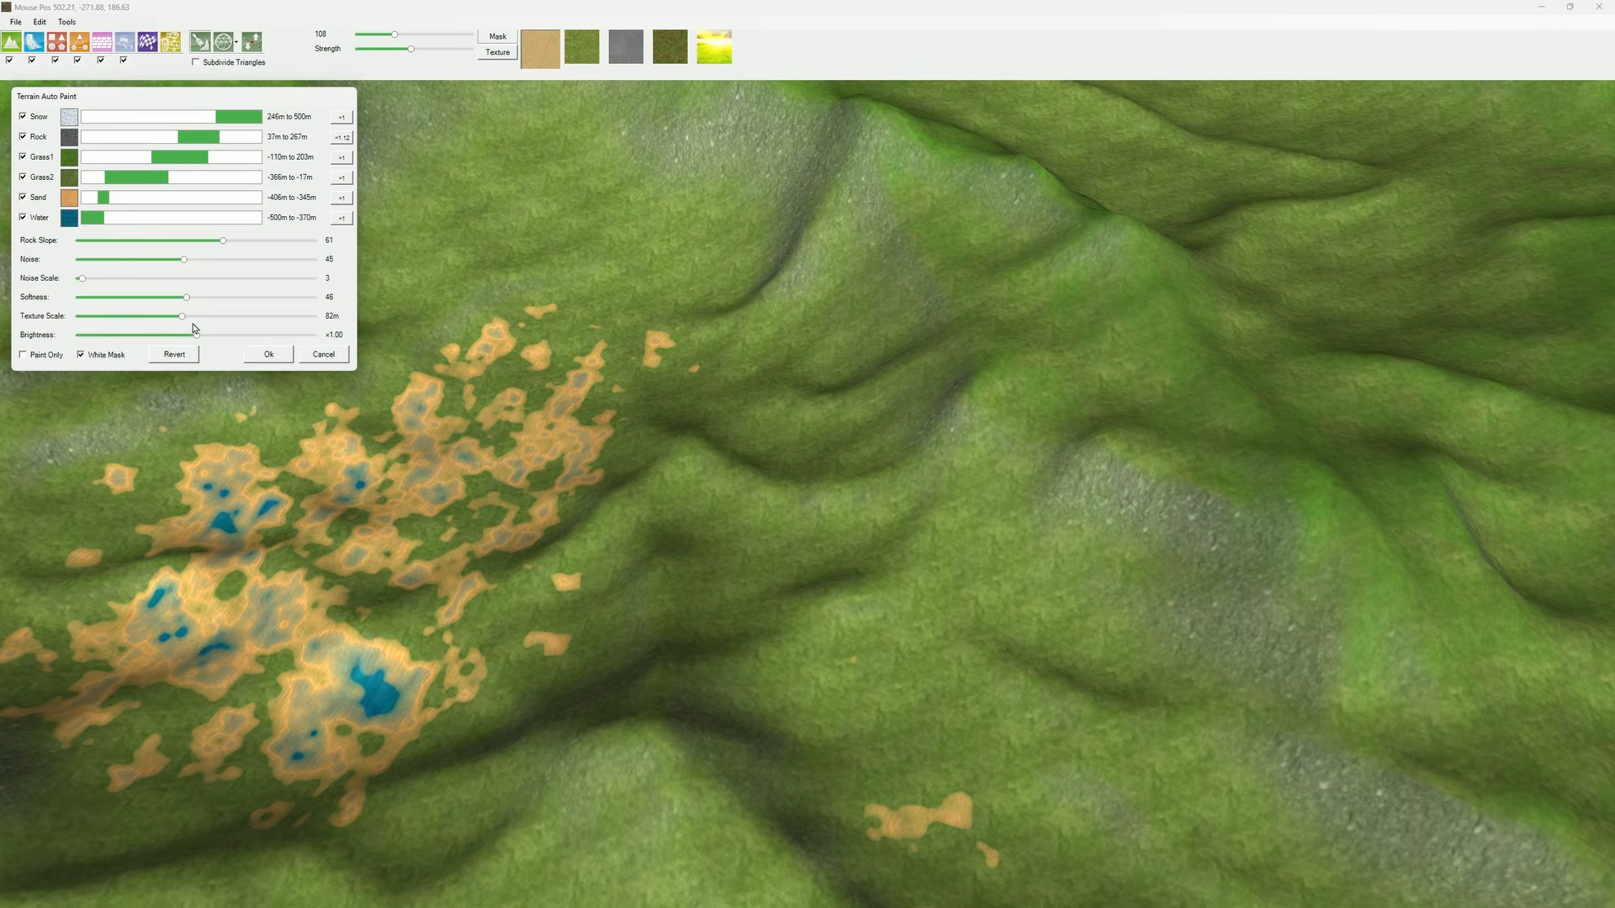
Step: Keep Brightness at x1.00 and White Mask enabled, and apply the auto paint to the terrain
middle_click_drag(466, 408, 568, 417)
middle_click_drag(614, 498, 600, 462)
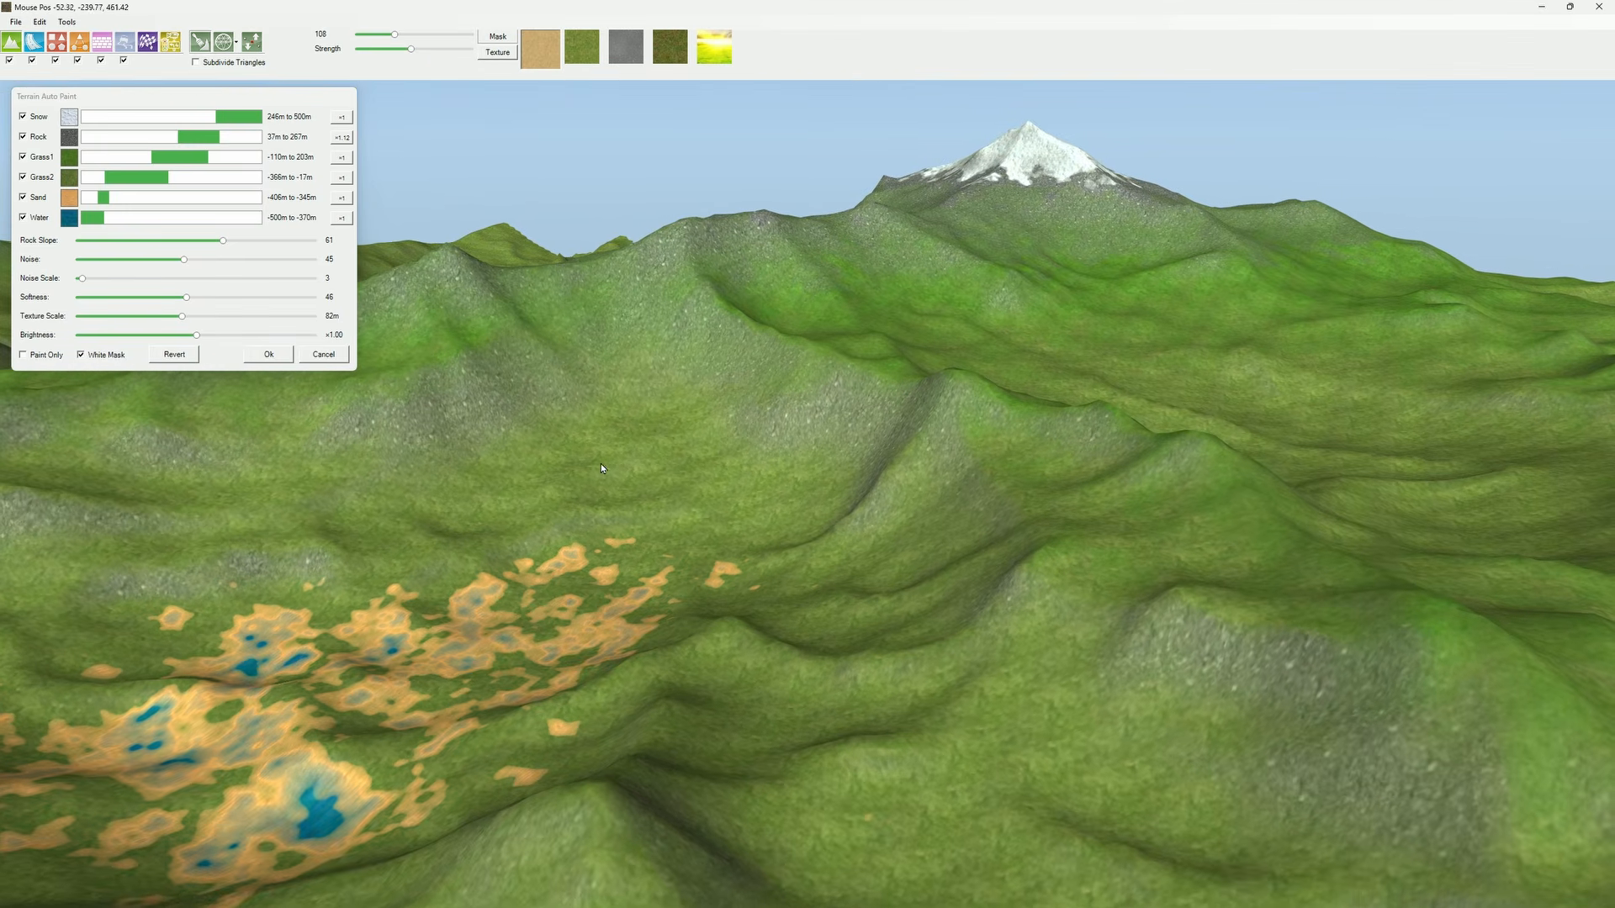
mouse_move(196, 334)
left_mouse_down()
mouse_move(161, 335)
mouse_move(218, 341)
mouse_move(189, 337)
left_mouse_up()
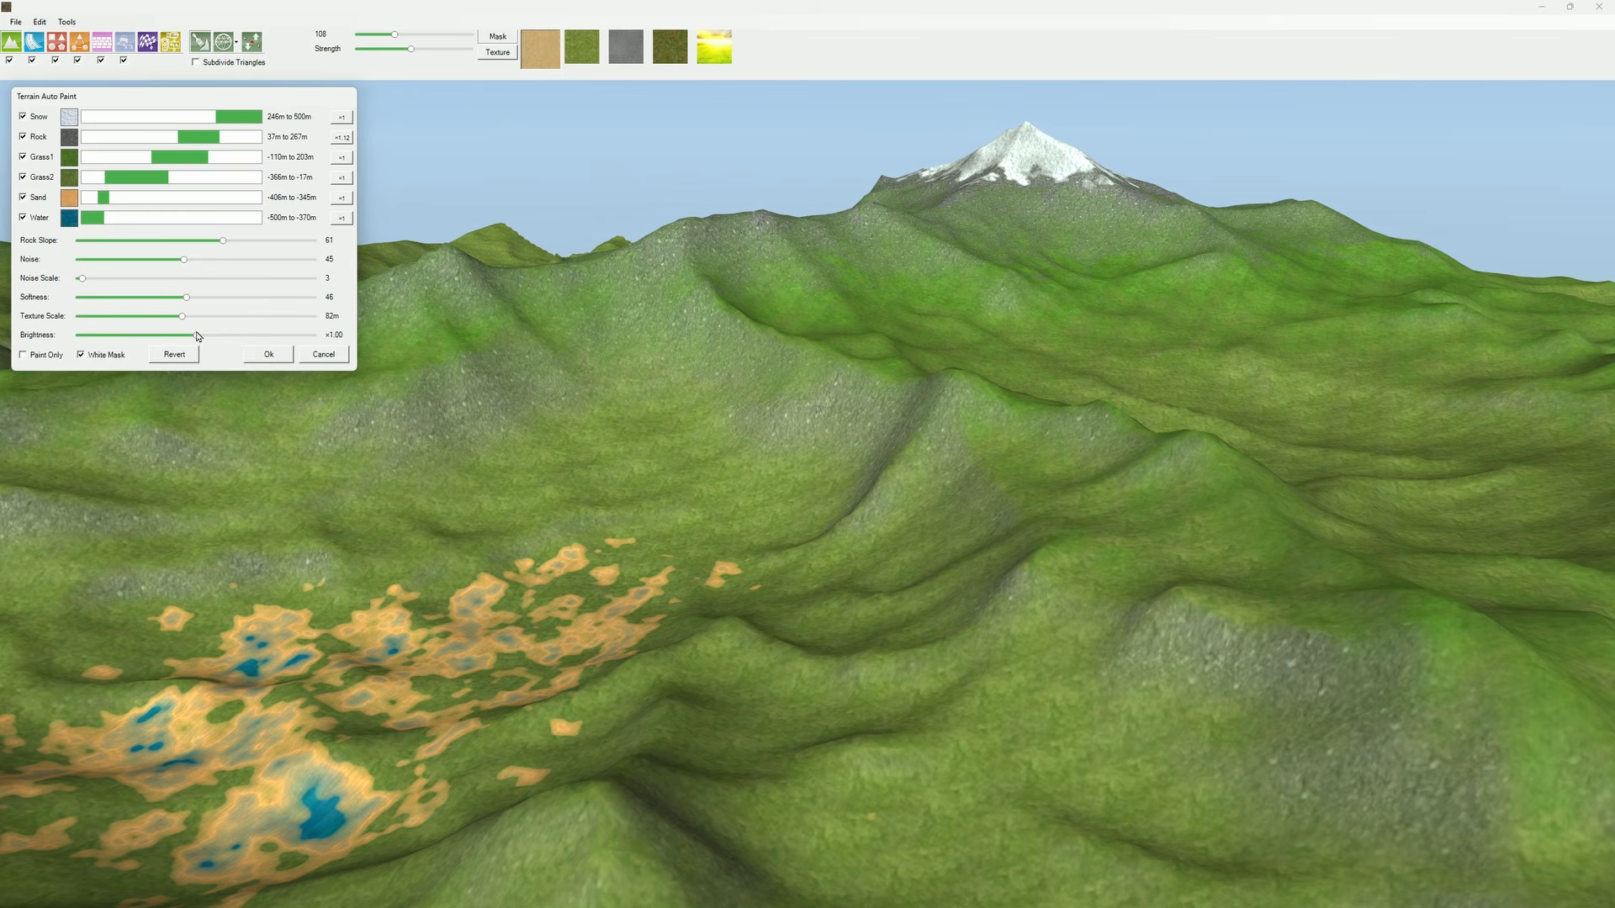
left_click(81, 355)
left_click(108, 355)
left_click(264, 355)
Step: Check the regenerated TerrainBase.png and TerrainMask.png in the Textures folder in File Explorer and return to Race Track Builder
key("alt+Tab")
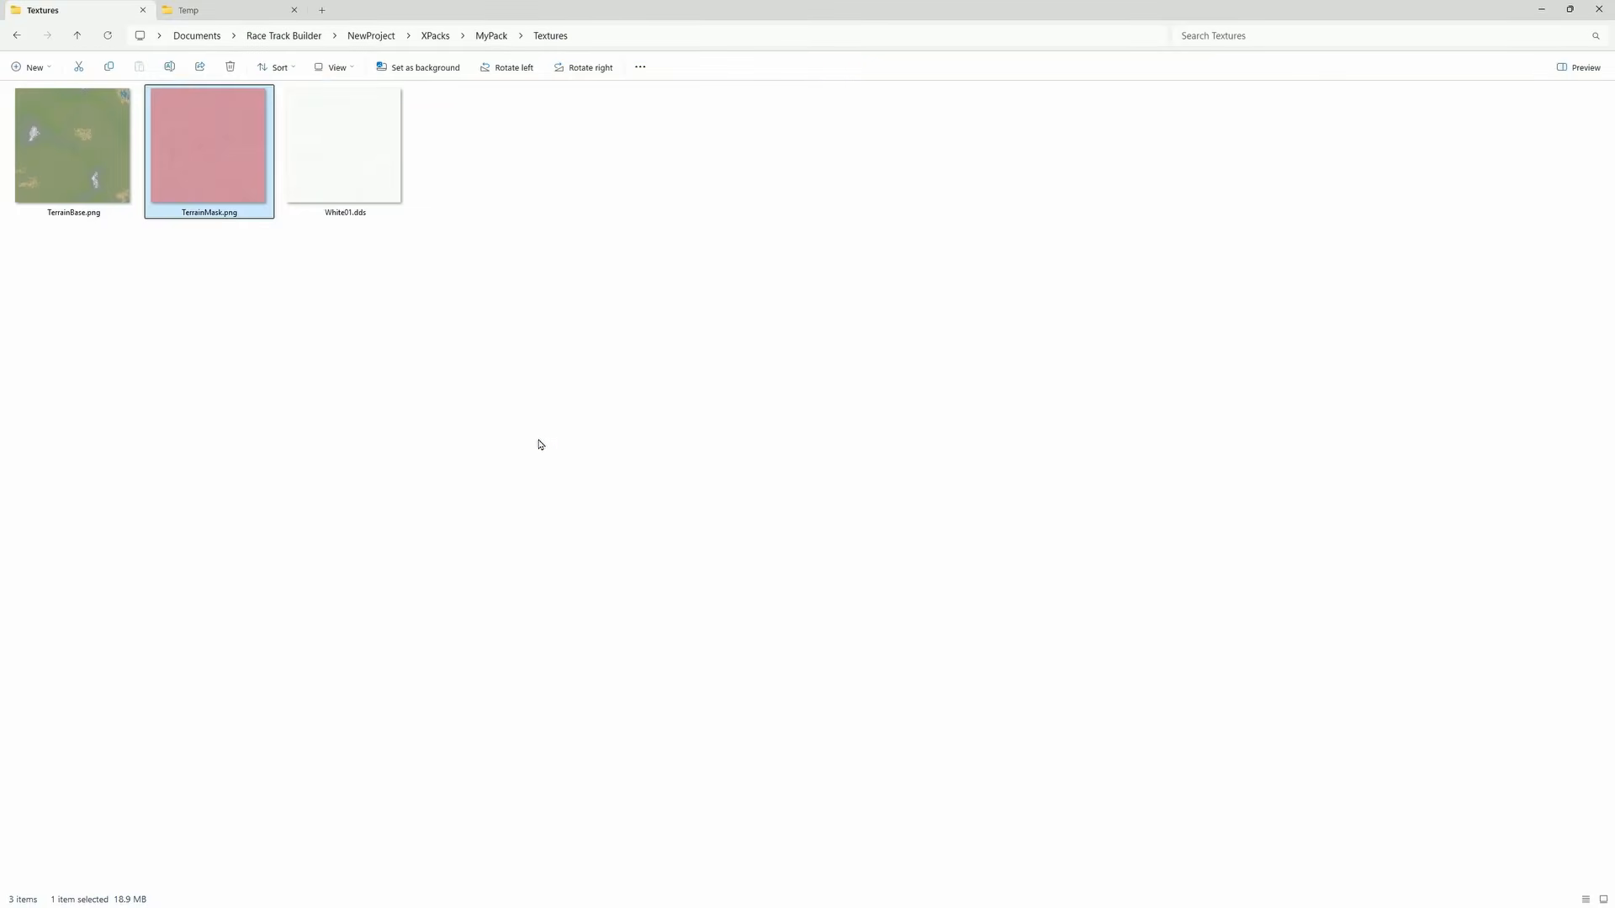
left_click(396, 444)
left_click(56, 159)
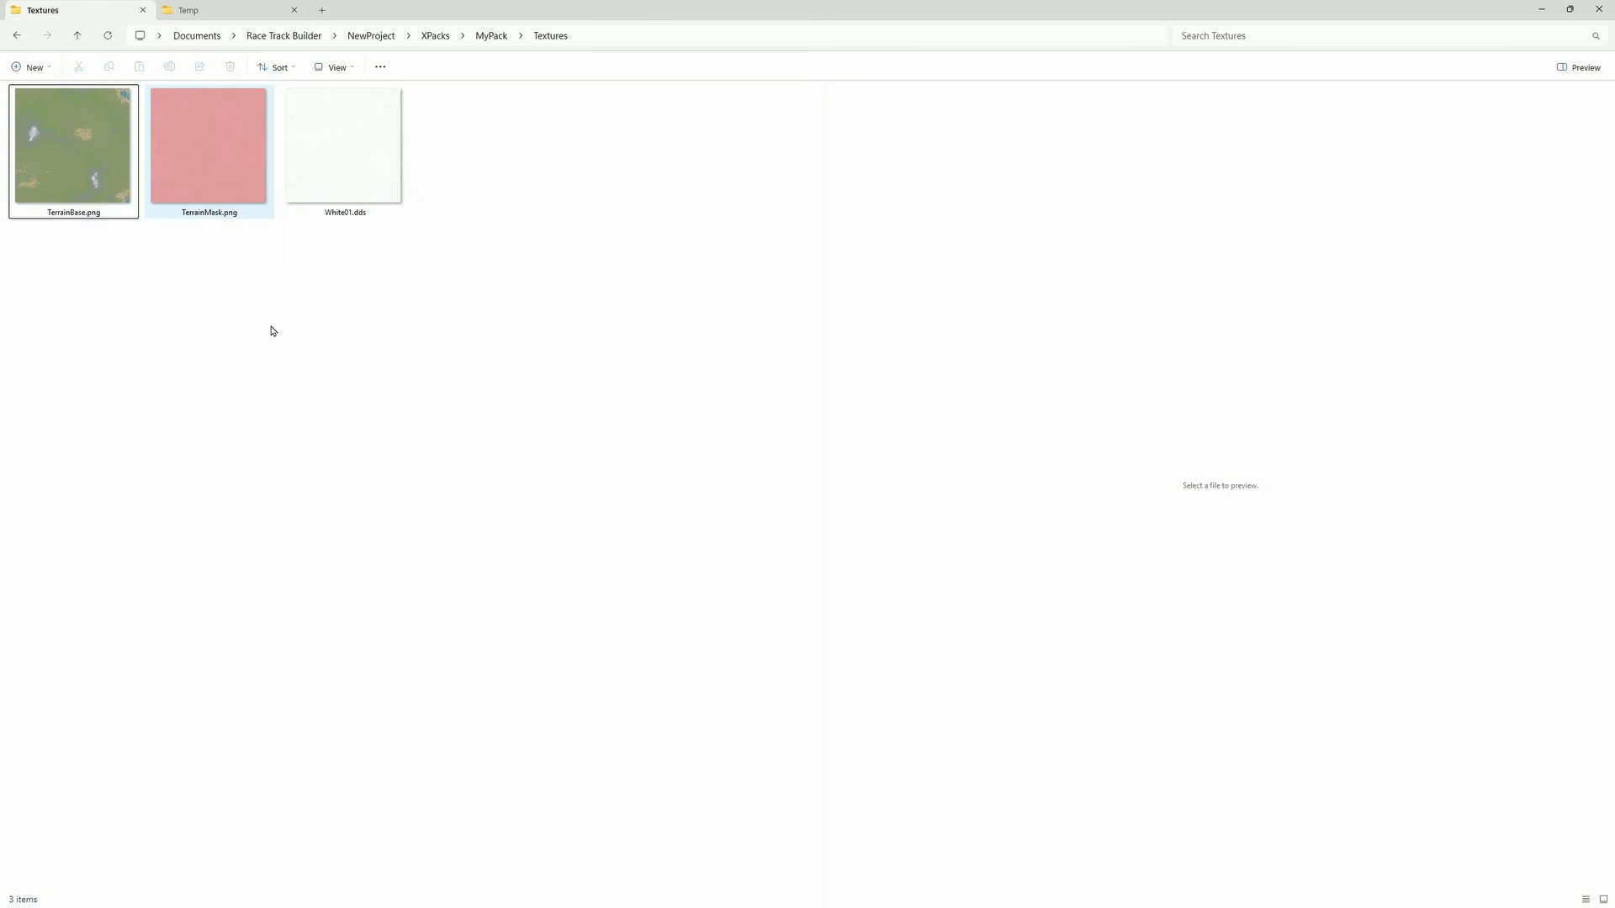
key("alt+Tab")
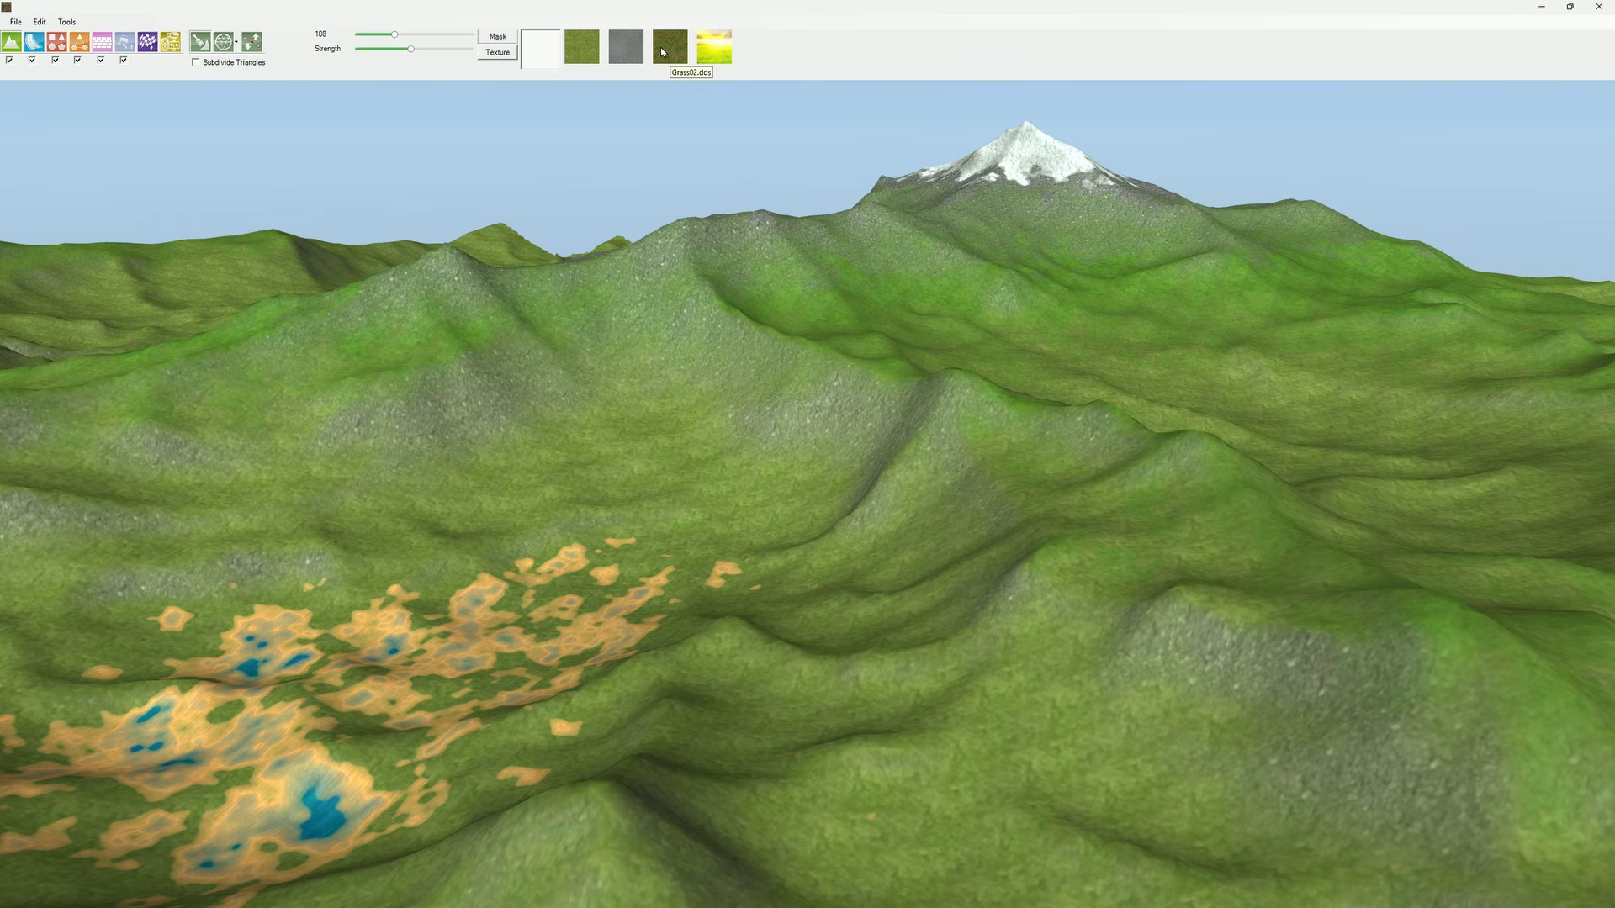
Step: Using the solid colour brush in texture mode, paint a white patch on the slope beside the ponds and cover it with black
left_click(490, 53)
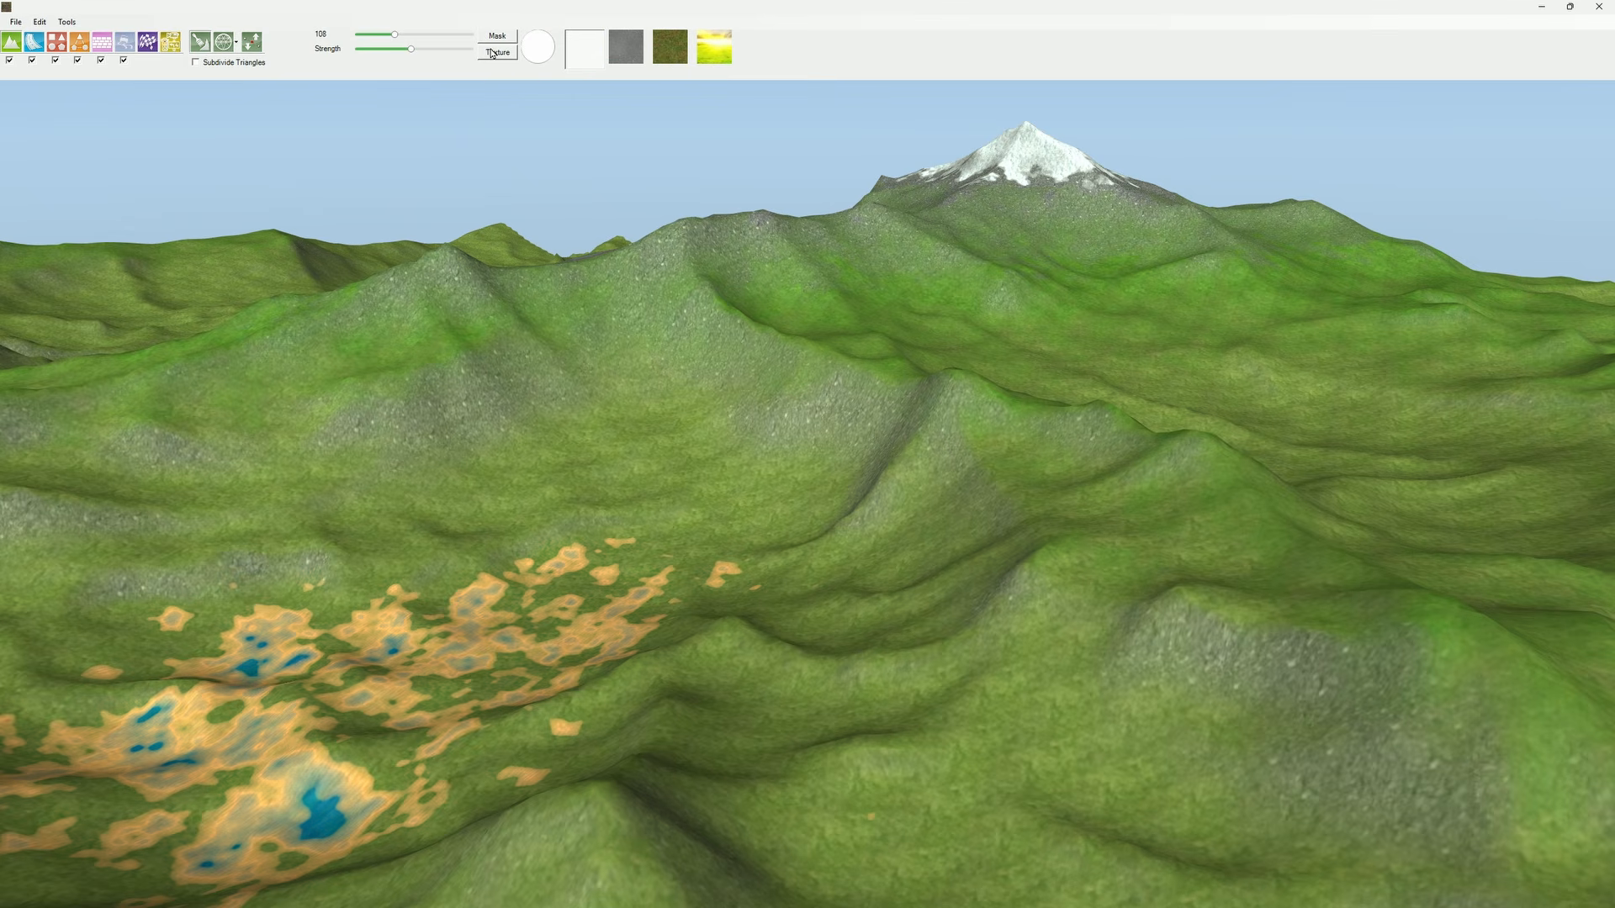
left_click(533, 52)
scroll(653, 496, "up", 7)
mouse_move(680, 494)
left_mouse_down()
mouse_move(387, 502)
mouse_move(475, 403)
left_mouse_up()
middle_click_drag(580, 437, 672, 458)
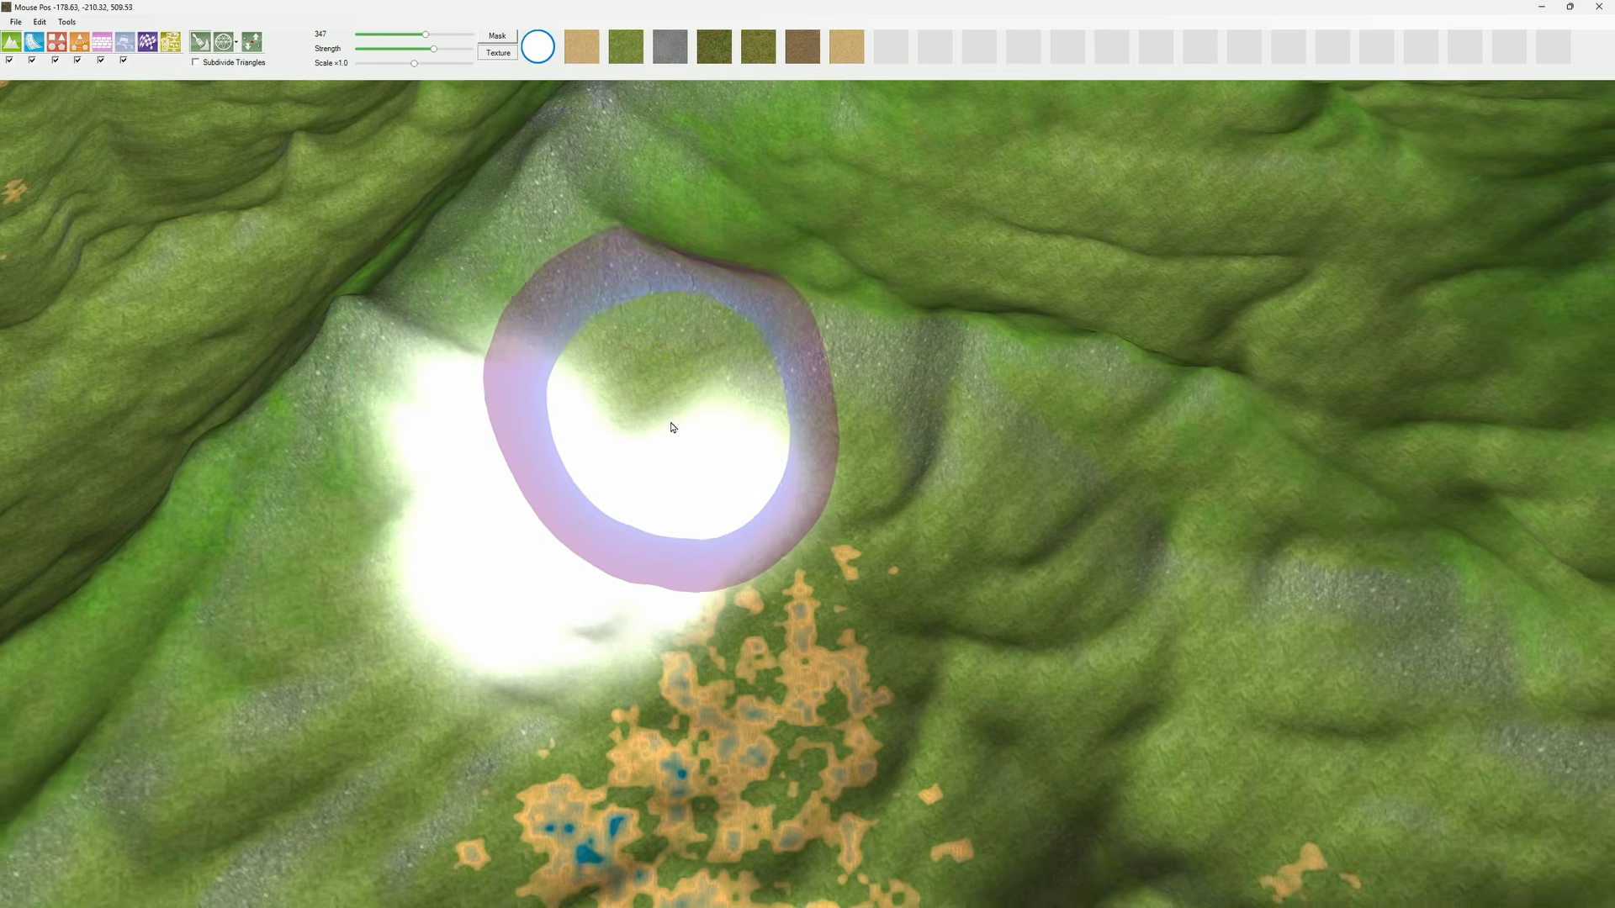
scroll(672, 428, "down", 4)
mouse_move(670, 435)
left_mouse_down()
mouse_move(534, 510)
mouse_move(695, 491)
mouse_move(566, 541)
mouse_move(512, 454)
left_mouse_up()
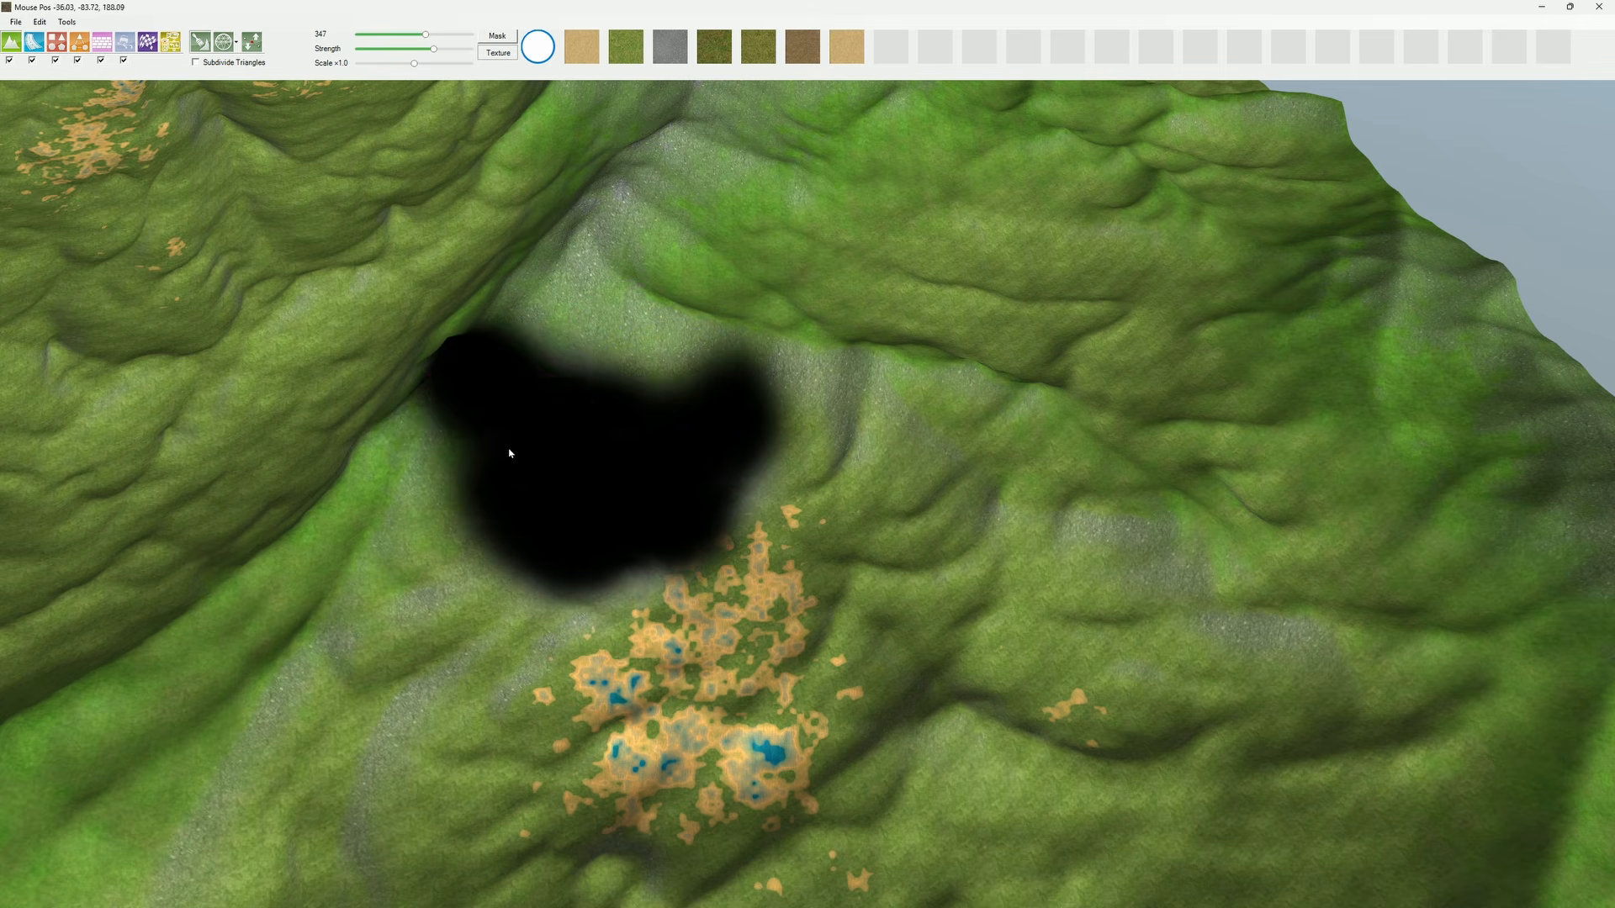
Step: Change the brush colour to red and paint over the black patch on the slope
left_click(542, 54)
left_click(628, 98)
mouse_move(644, 438)
left_mouse_down()
mouse_move(569, 457)
mouse_move(472, 385)
mouse_move(707, 451)
mouse_move(424, 619)
mouse_move(445, 616)
left_mouse_up()
middle_click_drag(650, 464, 600, 430)
Step: Paint the green grass texture over the middle of the red patch and check TerrainBase.png in the Textures folder
left_click(619, 50)
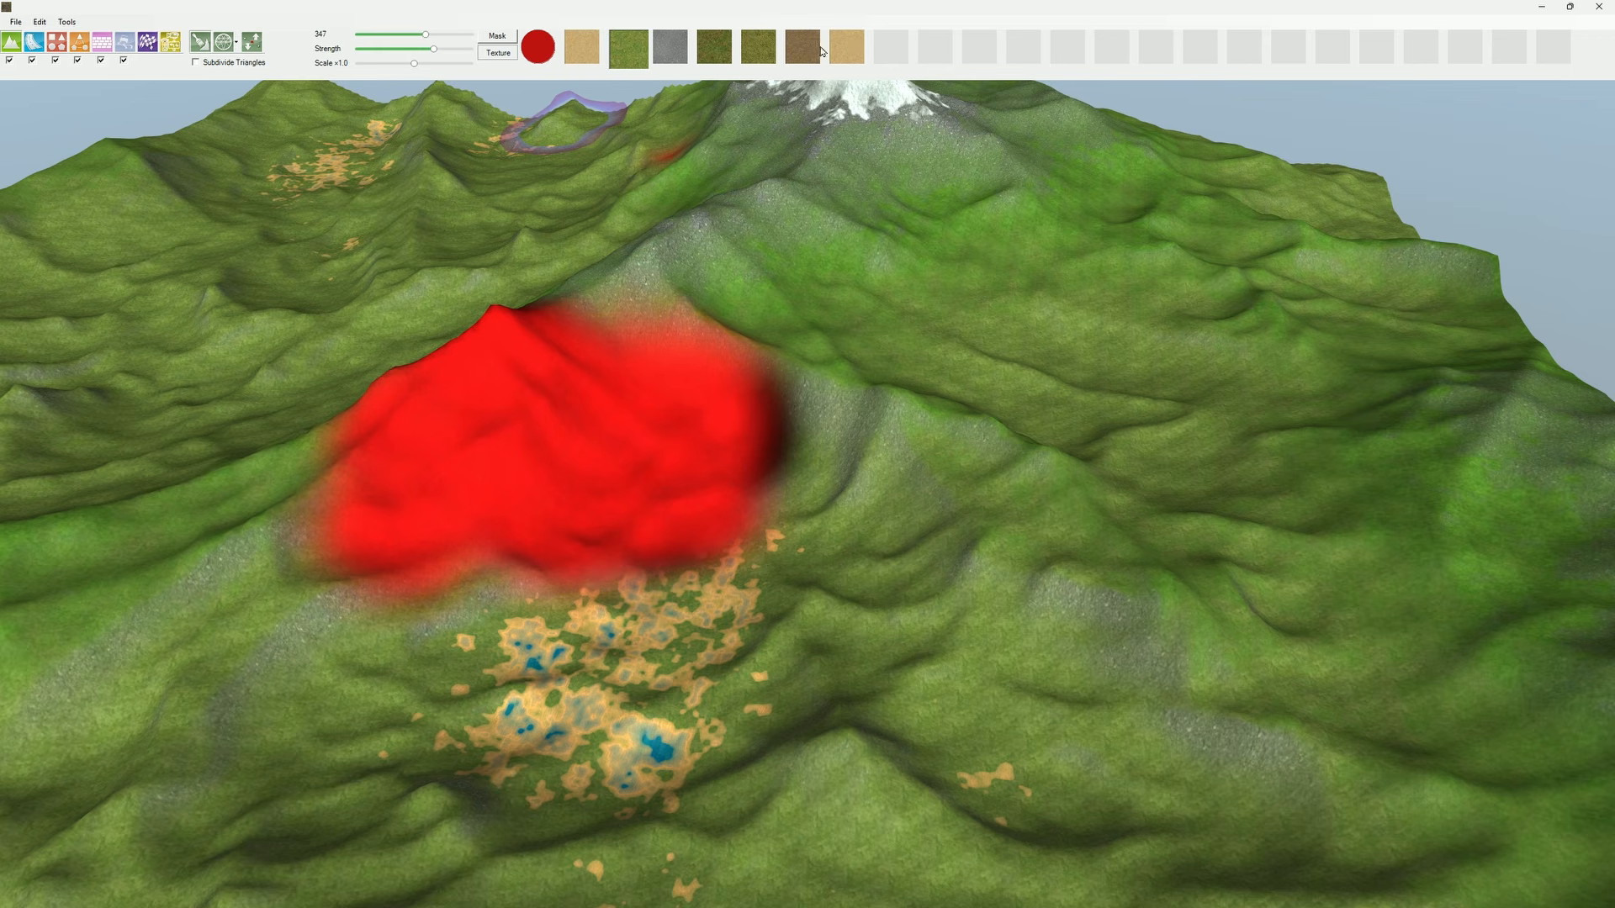
mouse_move(707, 438)
left_mouse_down()
mouse_move(595, 392)
mouse_move(563, 538)
mouse_move(542, 521)
mouse_move(621, 461)
mouse_move(565, 477)
left_mouse_up()
key("alt+Tab")
left_click(68, 147)
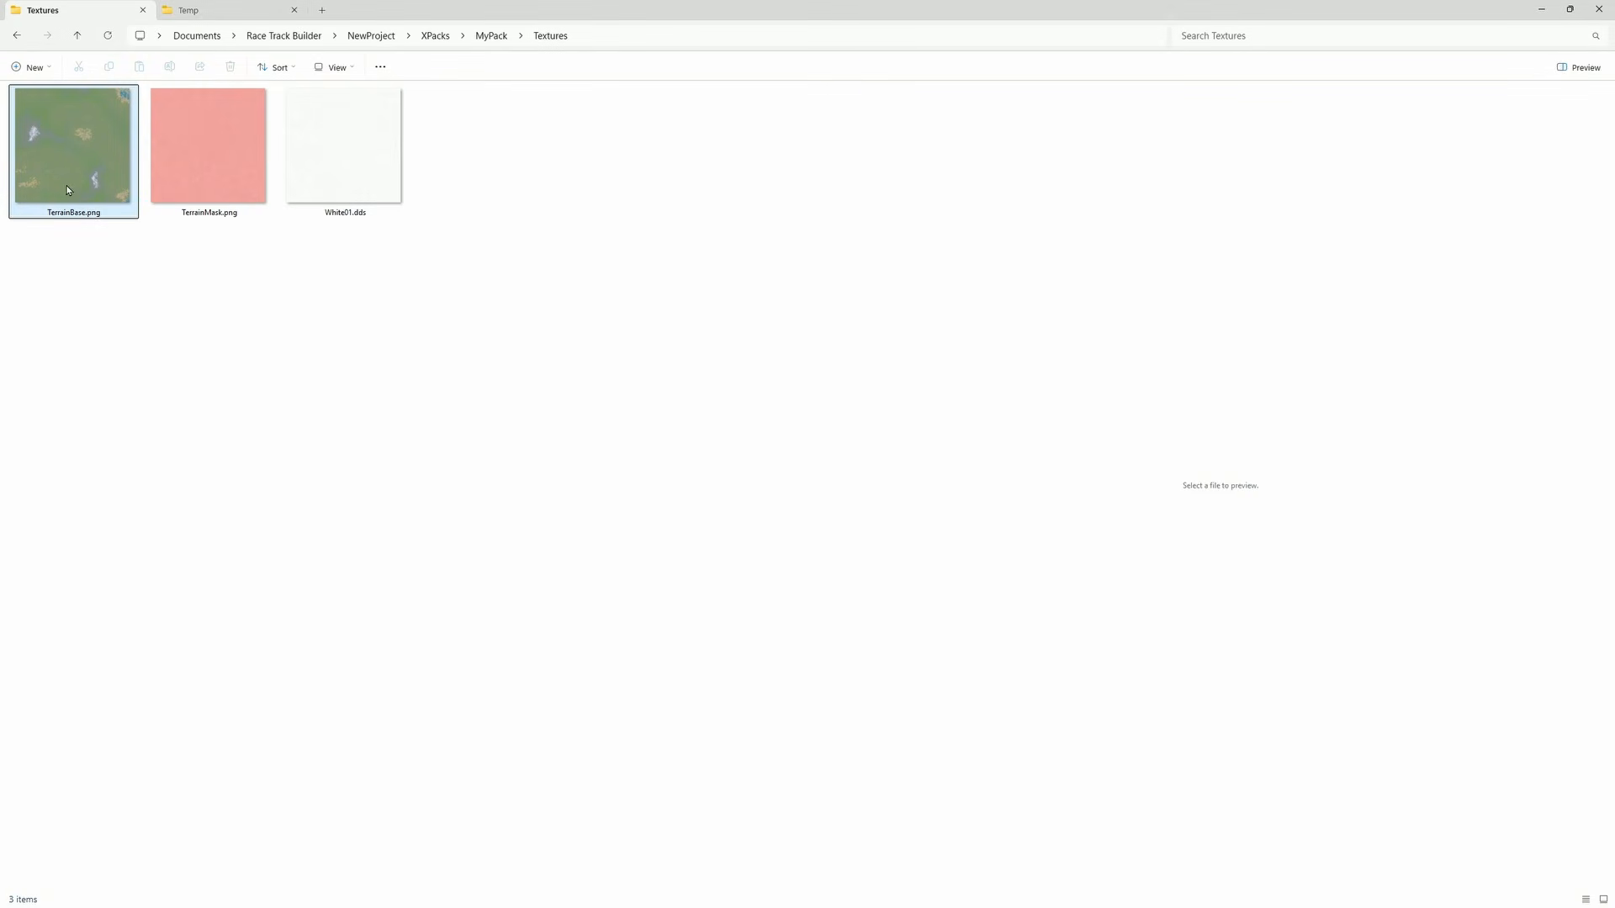
key("alt+Tab")
Step: Return to Race Track Builder and, in texture mode, paint the olive grass texture over the green area inside the red patch
middle_click_drag(765, 517, 795, 461)
left_click(496, 37)
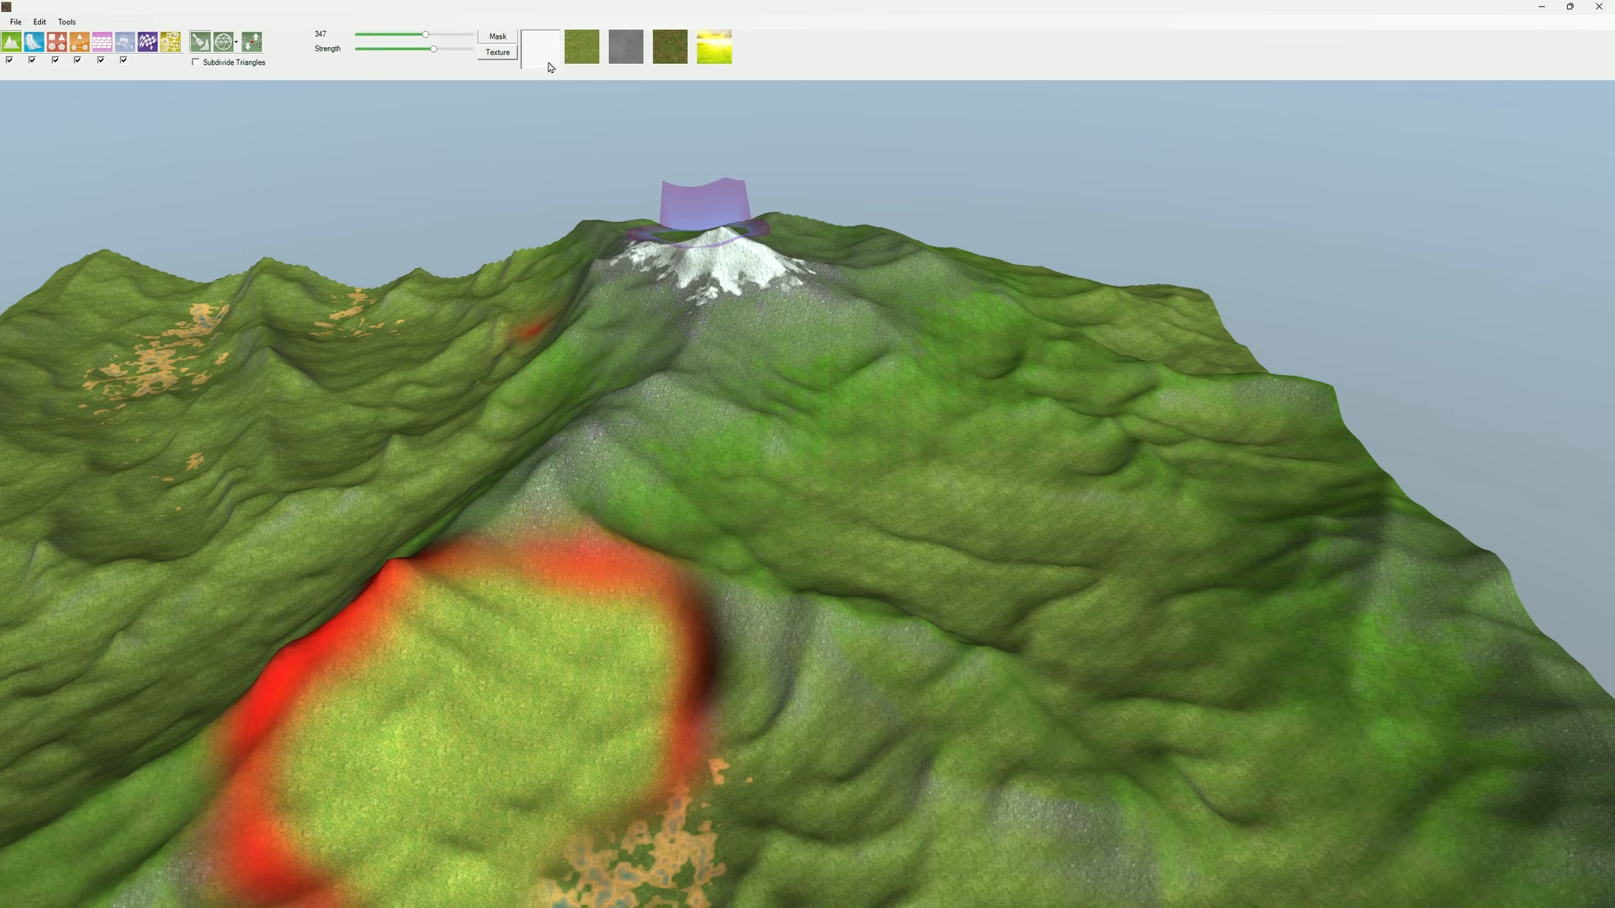
left_click(498, 53)
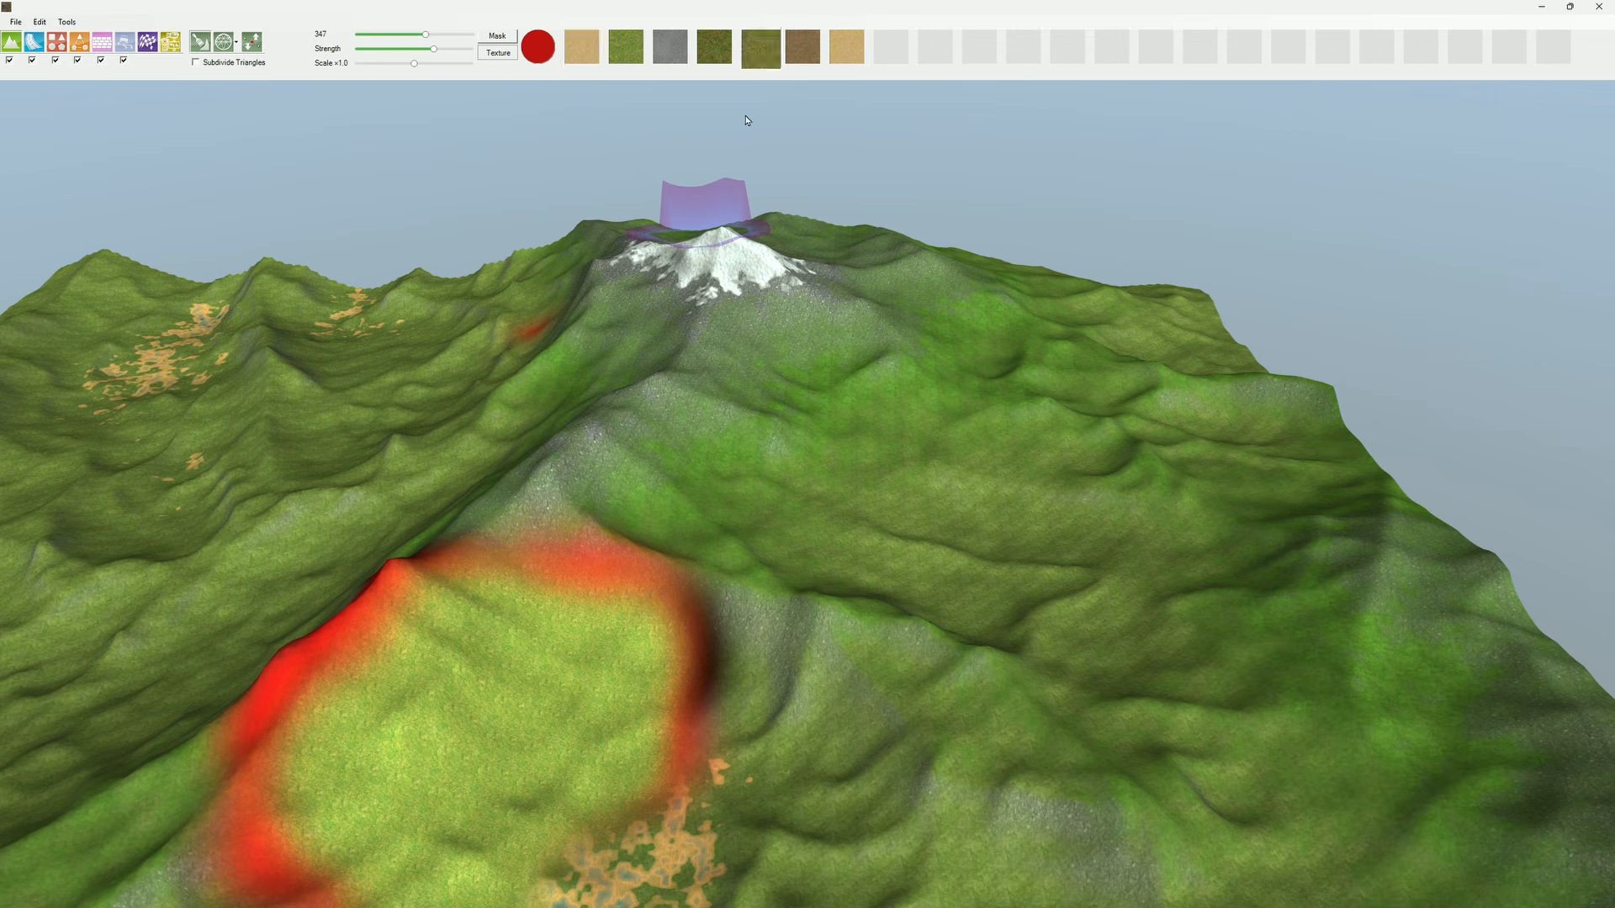
left_click(759, 48)
Step: Paint the sand texture over the patch on the slope and cover it with the brown dirt texture
left_click(847, 48)
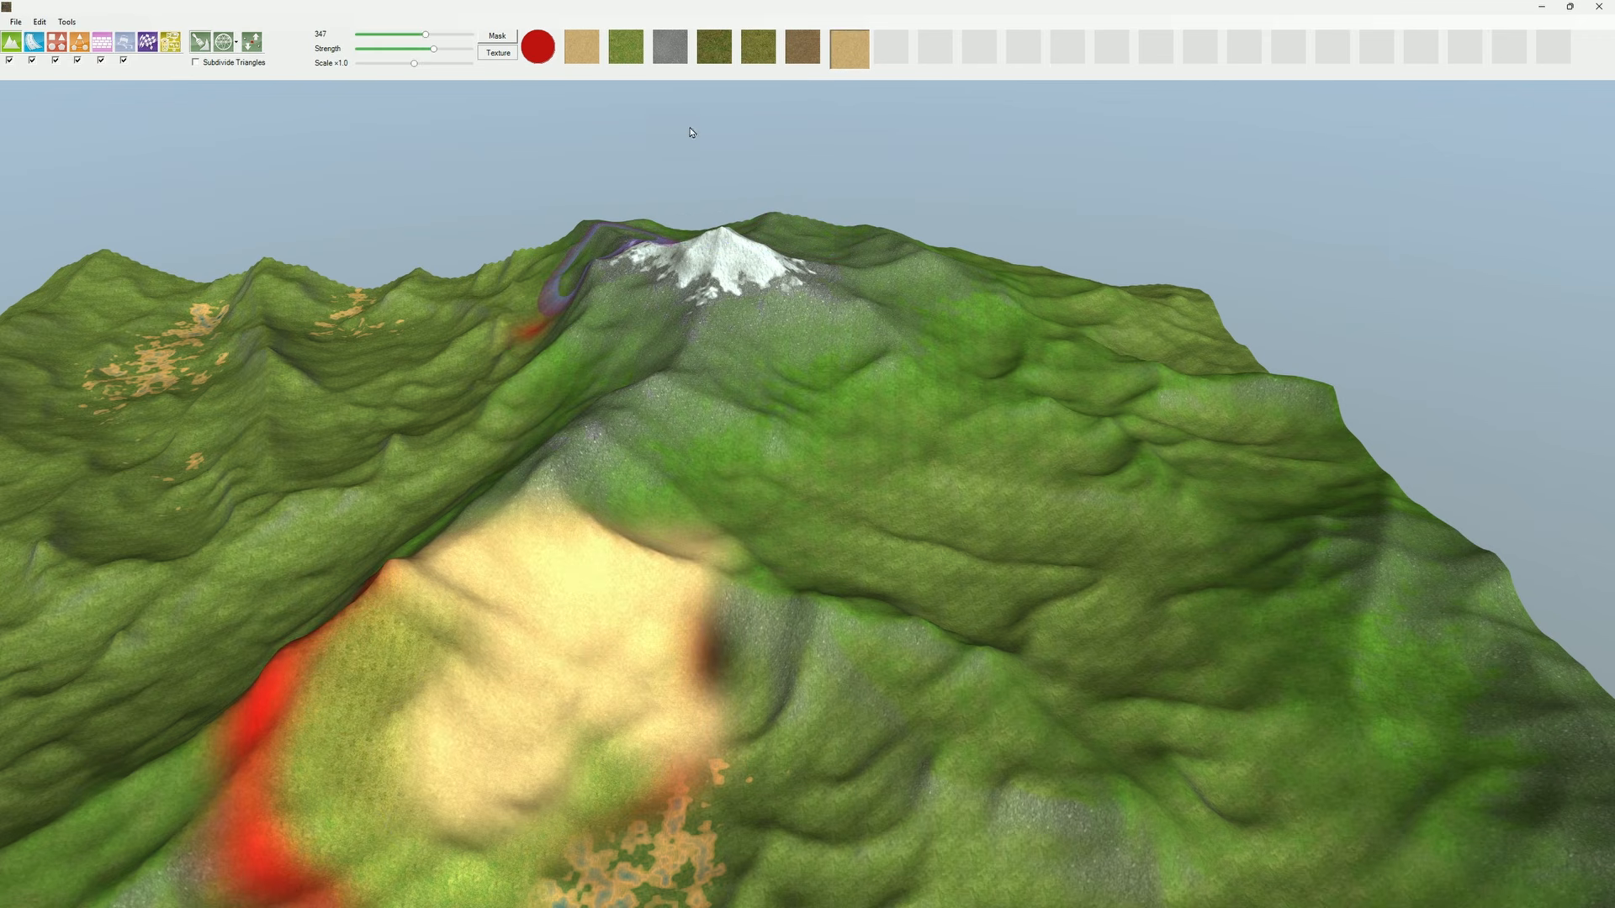
left_click(791, 45)
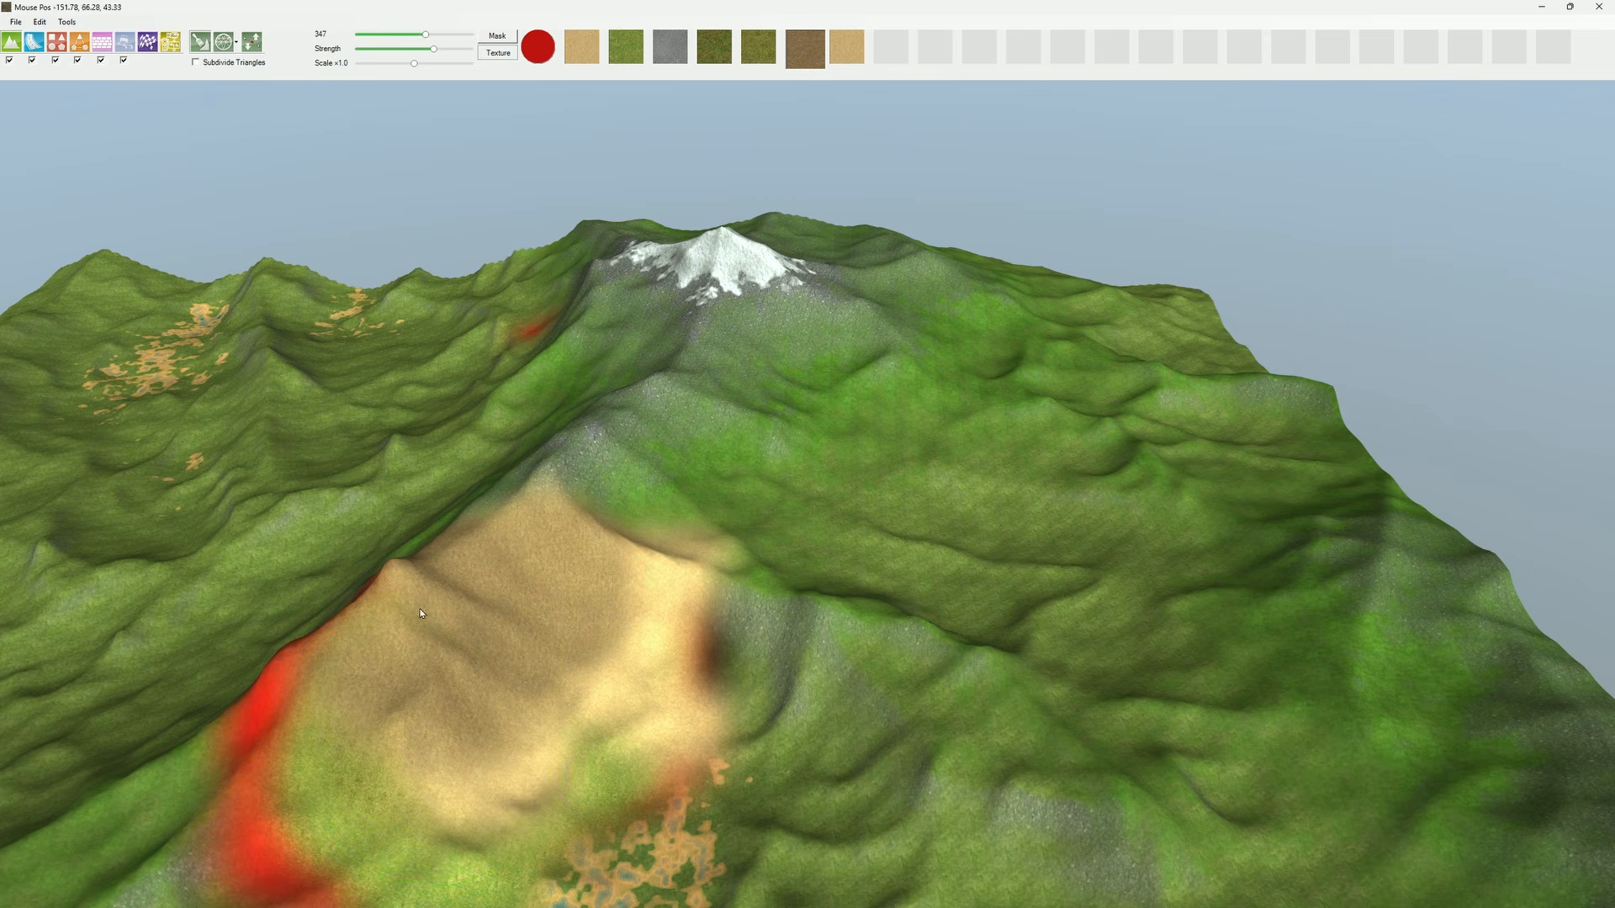
scroll(370, 725, "up", 5)
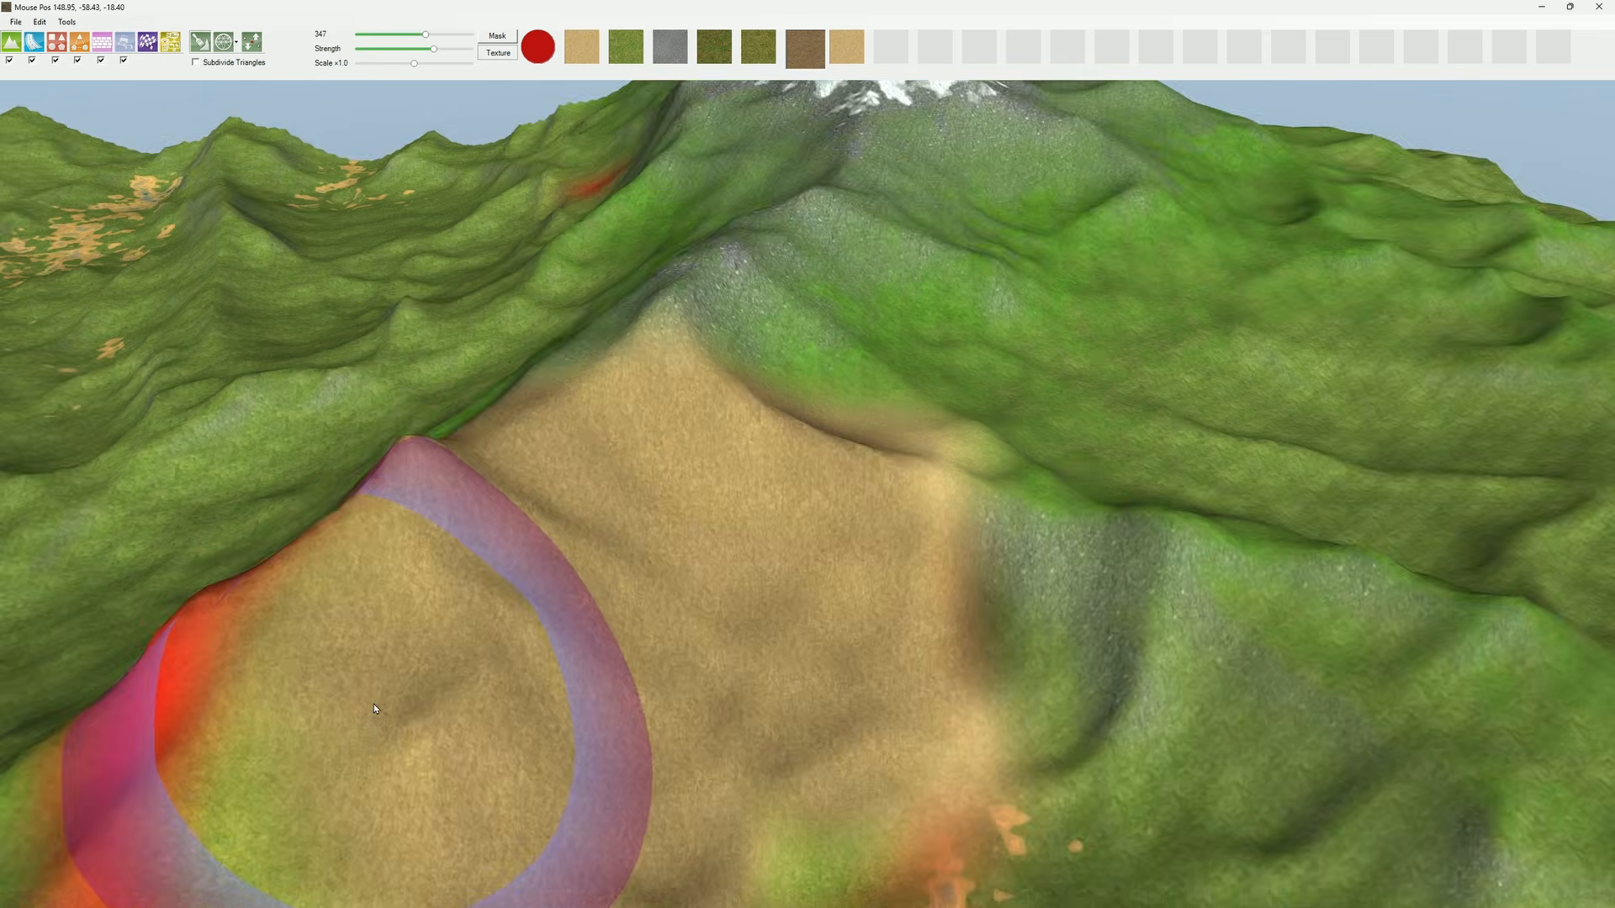
Step: Check the Textures folder in File Explorer, return to Race Track Builder and paint the brown dirt texture across the surrounding slopes and ponds
key("alt+Tab")
key("alt+Tab")
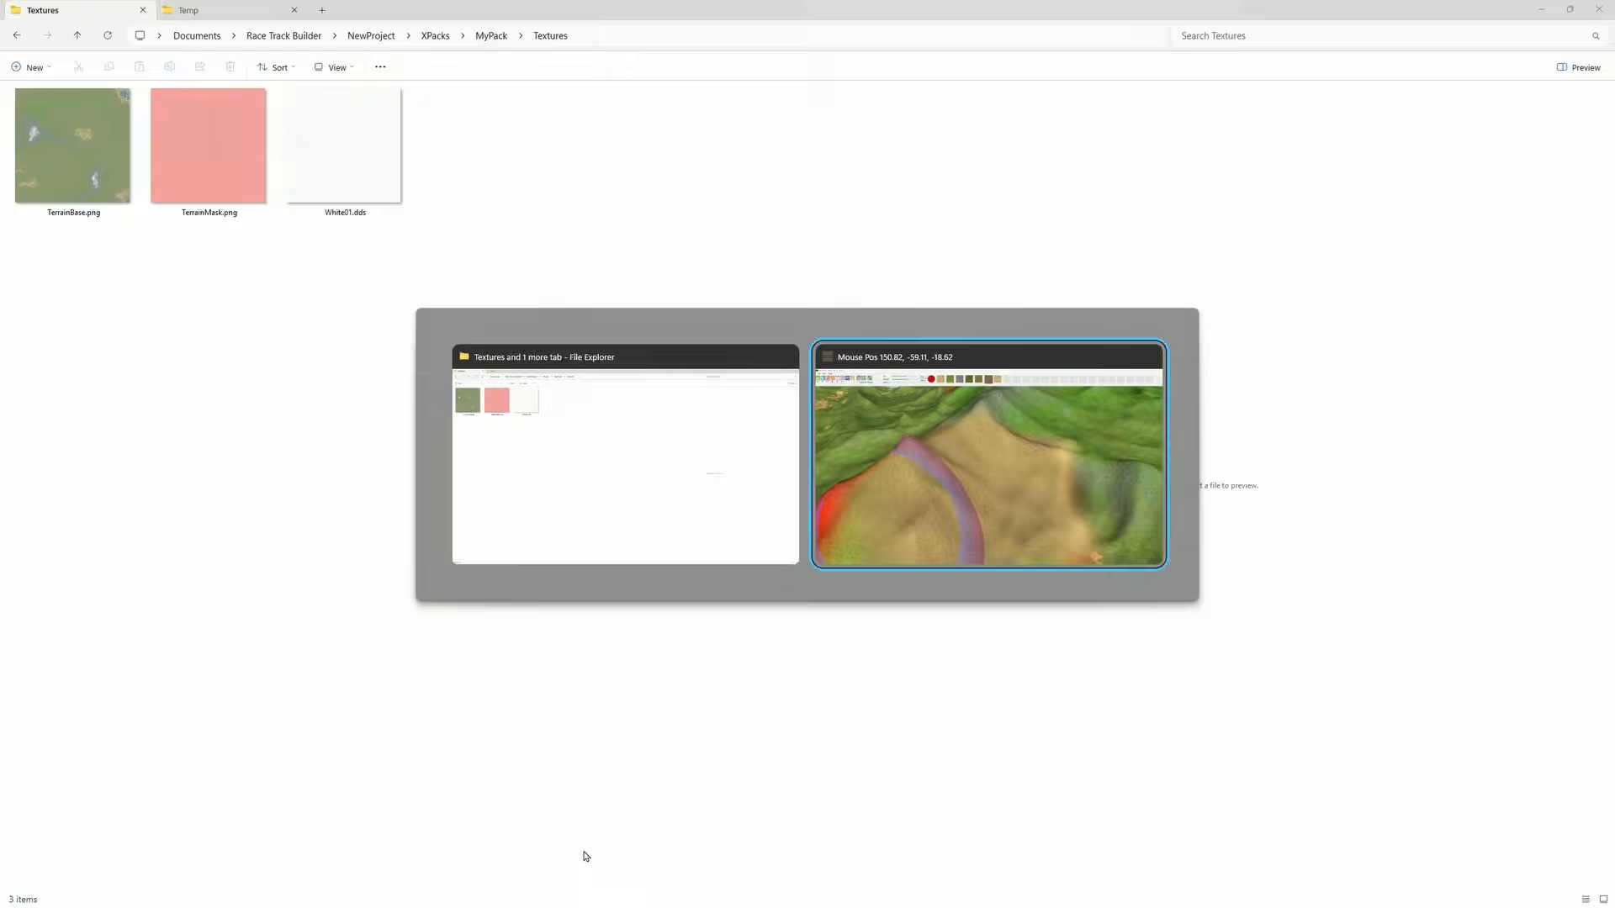
scroll(665, 699, "down", 5)
mouse_move(792, 548)
left_mouse_down()
mouse_move(547, 557)
mouse_move(706, 512)
mouse_move(866, 748)
mouse_move(967, 723)
left_mouse_up()
mouse_move(1056, 703)
middle_mouse_down()
mouse_move(1016, 712)
mouse_move(1025, 641)
middle_mouse_up()
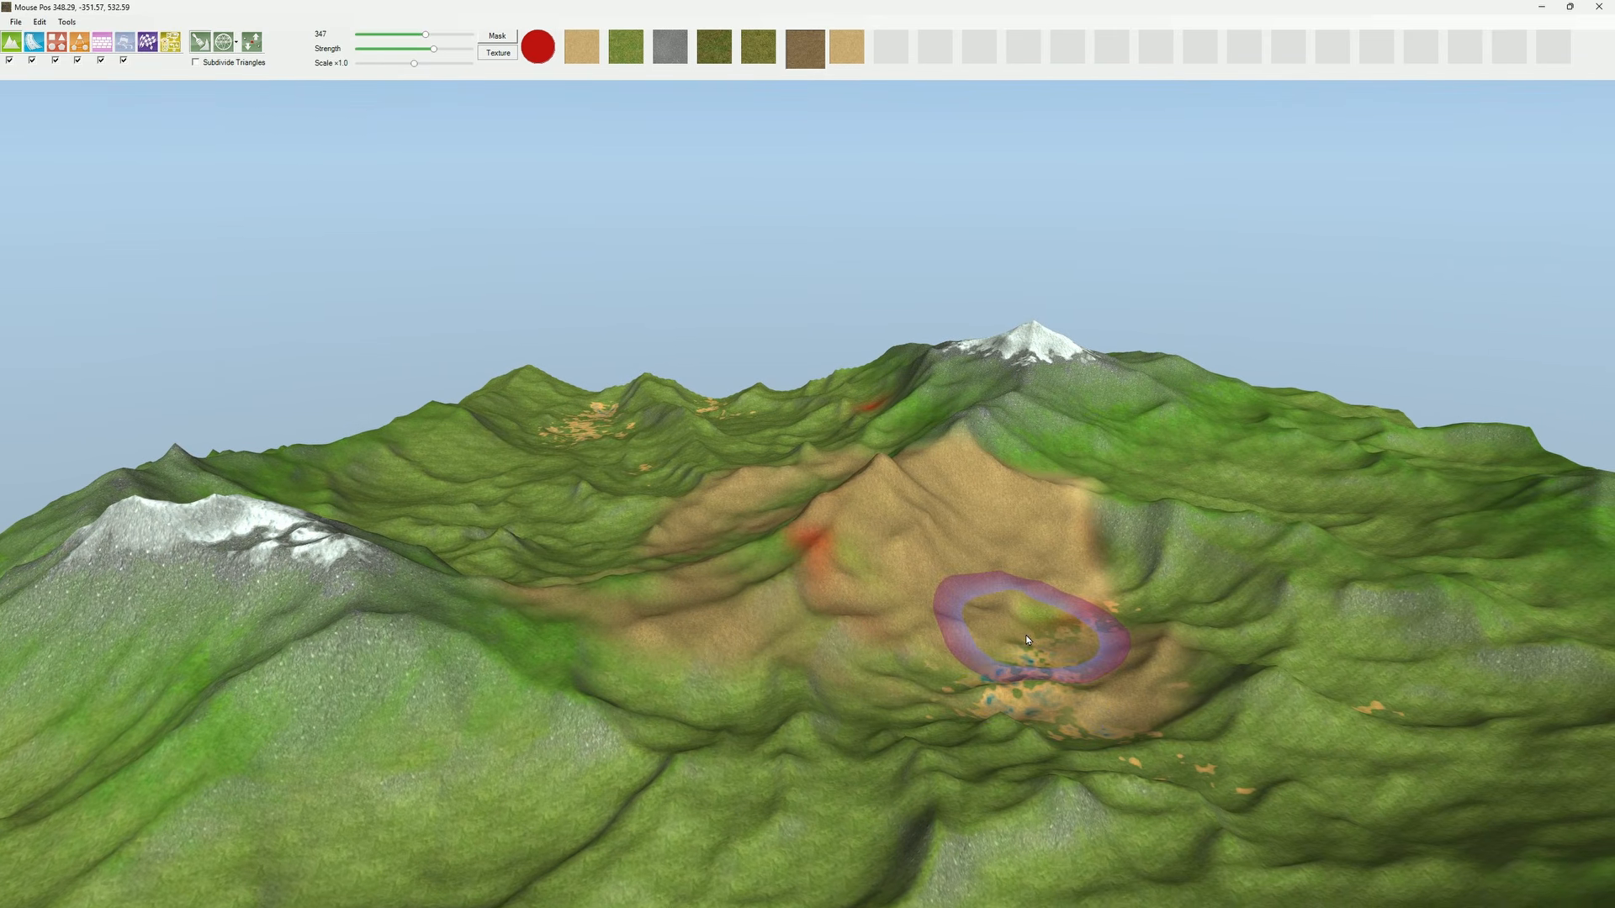